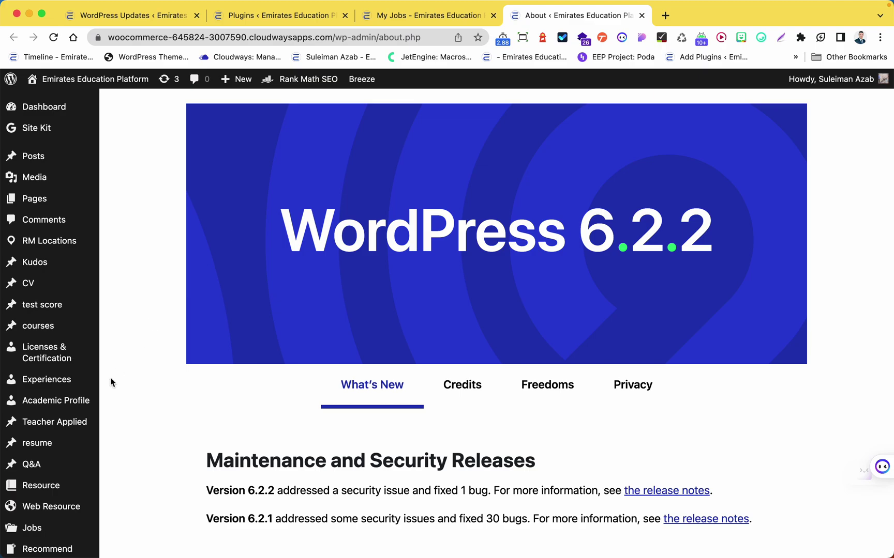
Open the Plugins page from the admin sidebar in a new browser tab and switch to it
scroll(114, 378, "down", 7)
scroll(116, 388, "down", 1)
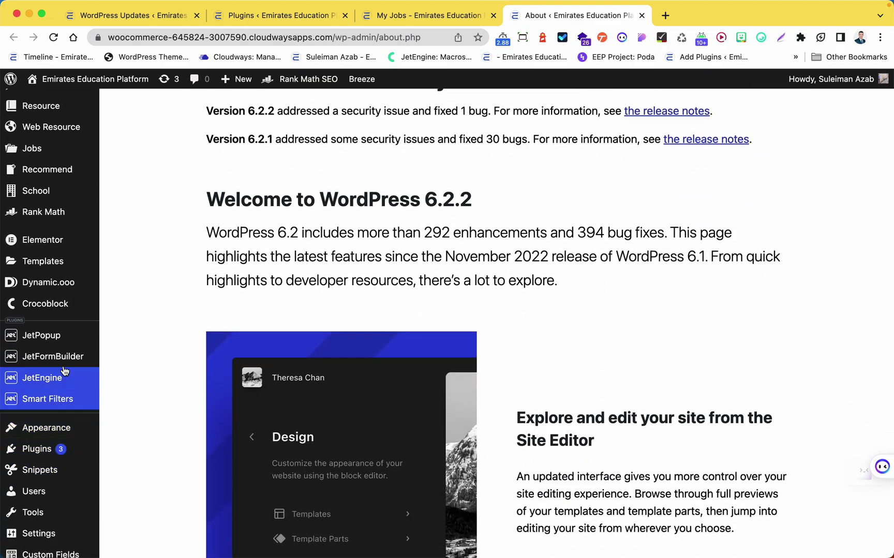
scroll(54, 492, "down", 3)
mouse_move(64, 454)
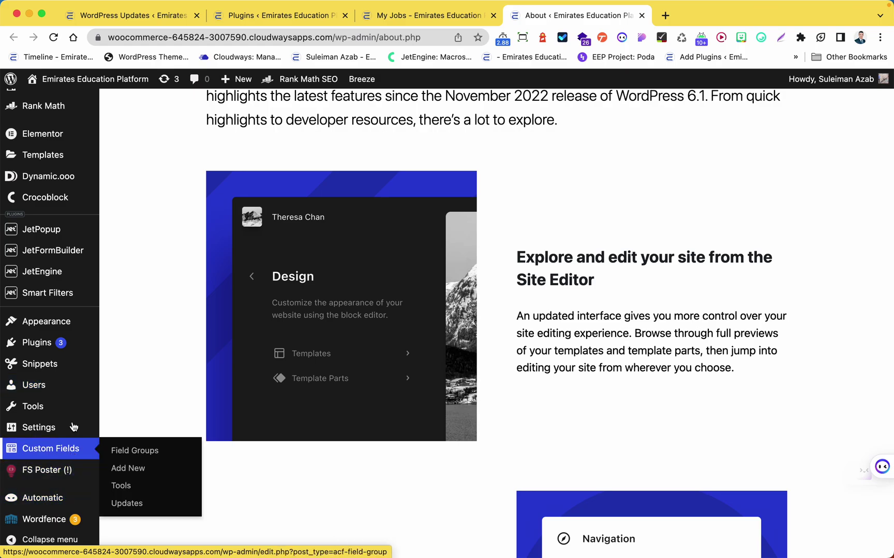
mouse_move(71, 276)
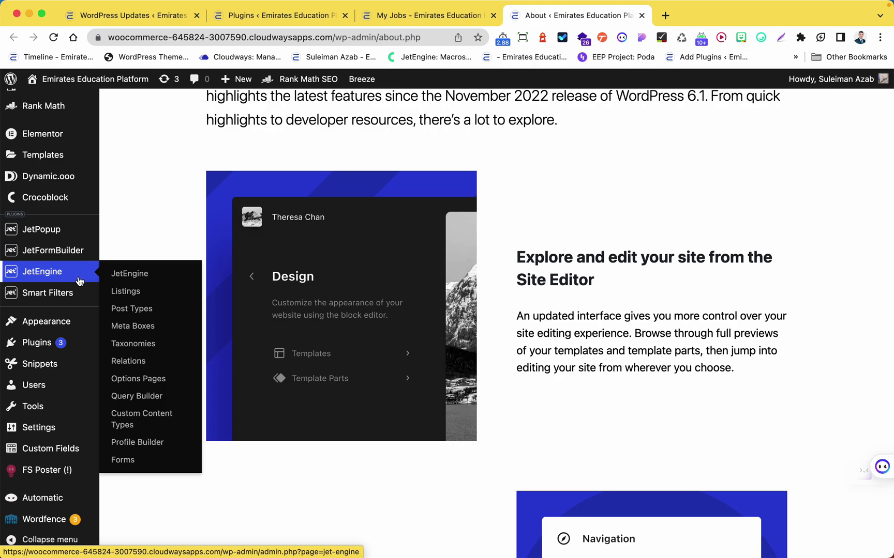
right_click(67, 343)
left_click(457, 135)
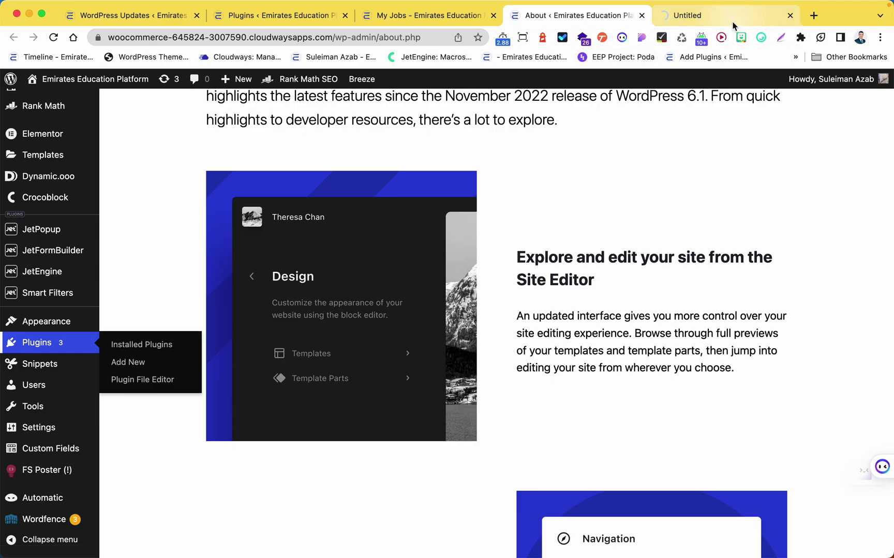
left_click(733, 21)
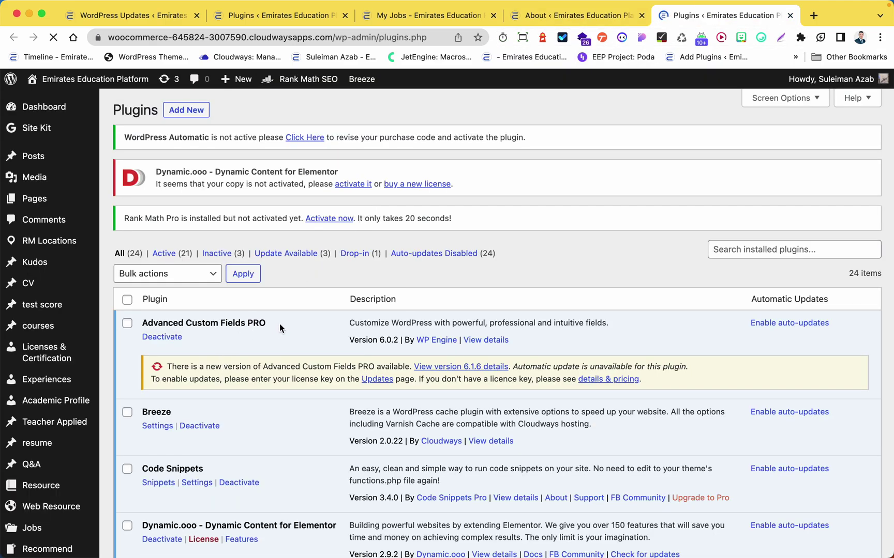
Confirm Advanced Custom Fields PRO and JetEngine appear in the installed plugins list
left_click_drag(279, 324, 143, 327)
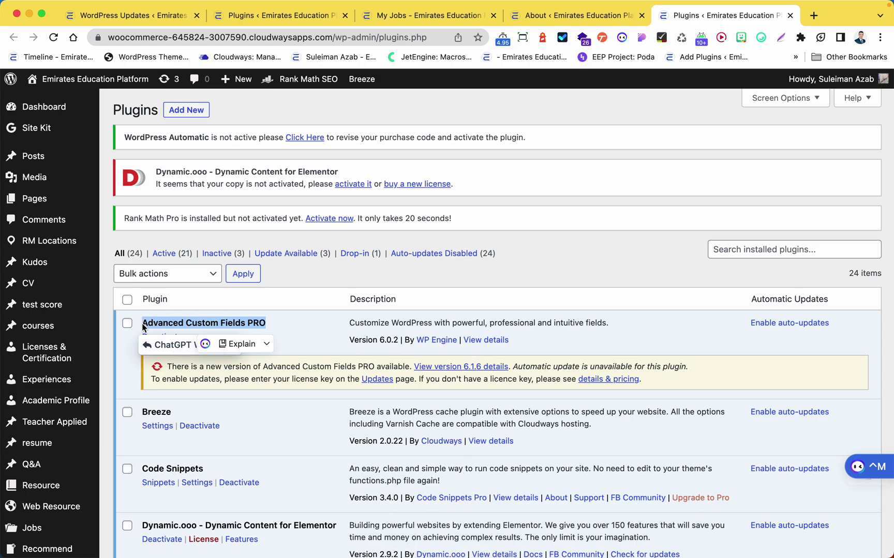
left_click(286, 325)
scroll(296, 328, "down", 3)
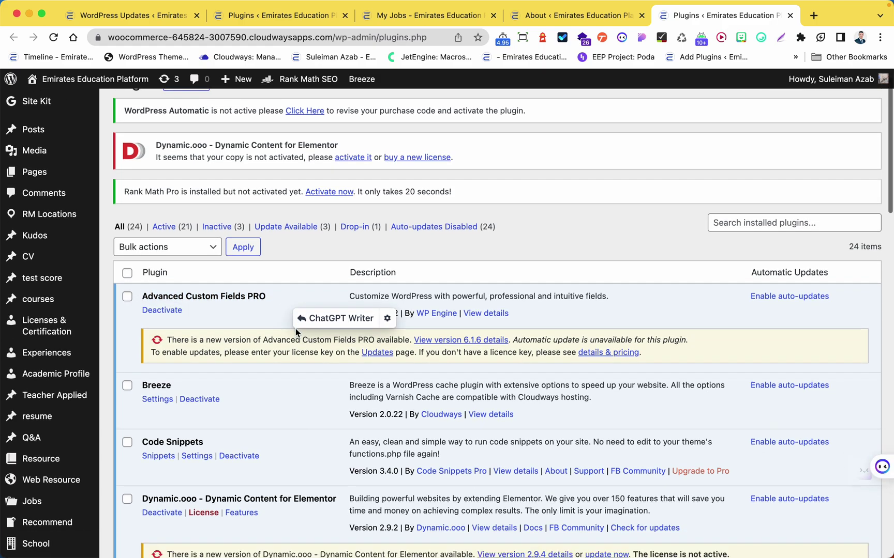
scroll(295, 334, "down", 7)
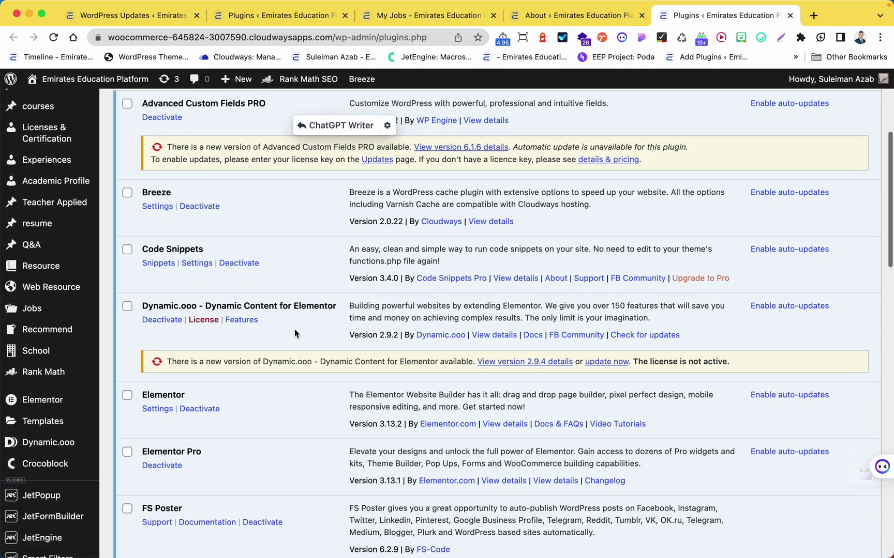
scroll(294, 333, "down", 2)
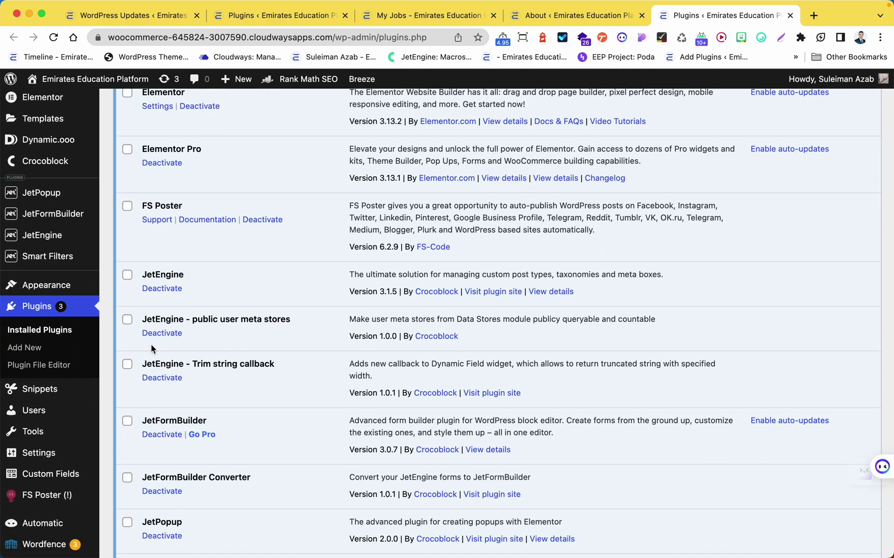
Open the Custom Fields field groups list in a new tab and close the Plugins tab
mouse_move(78, 238)
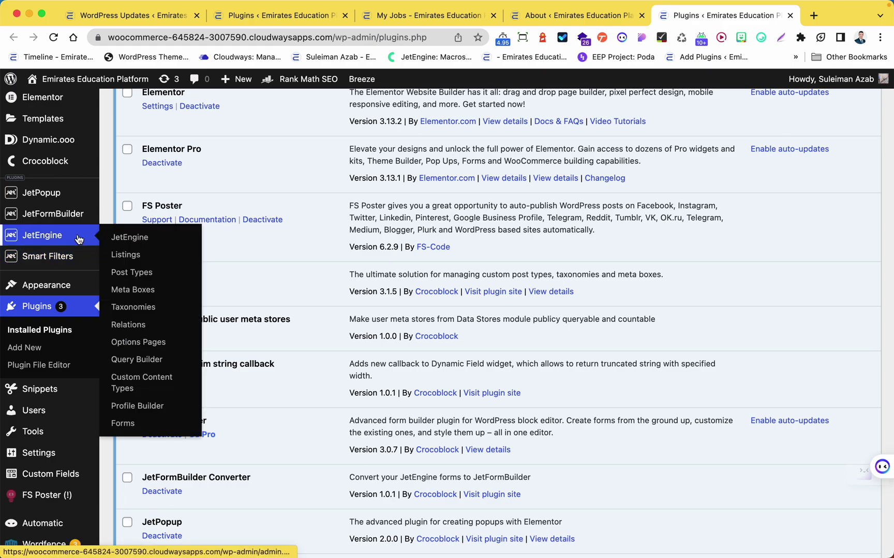
scroll(82, 239, "down", 2)
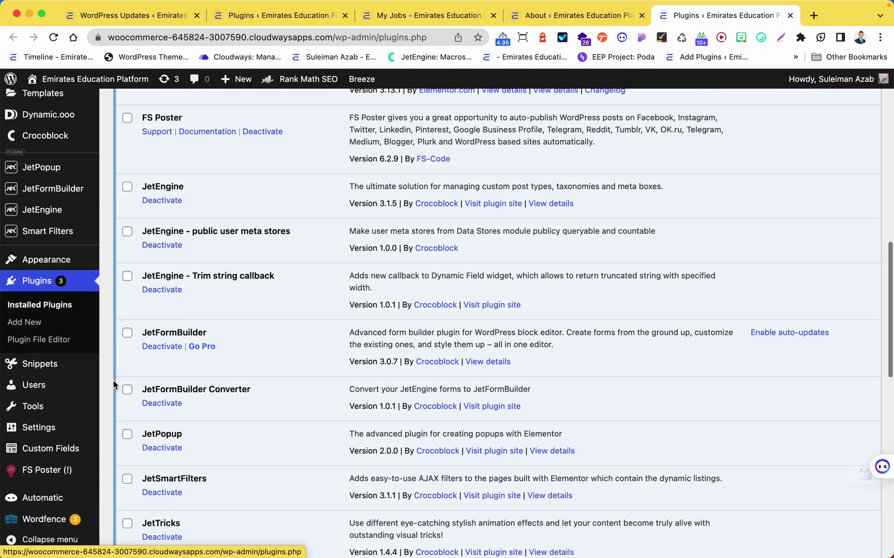
mouse_move(97, 451)
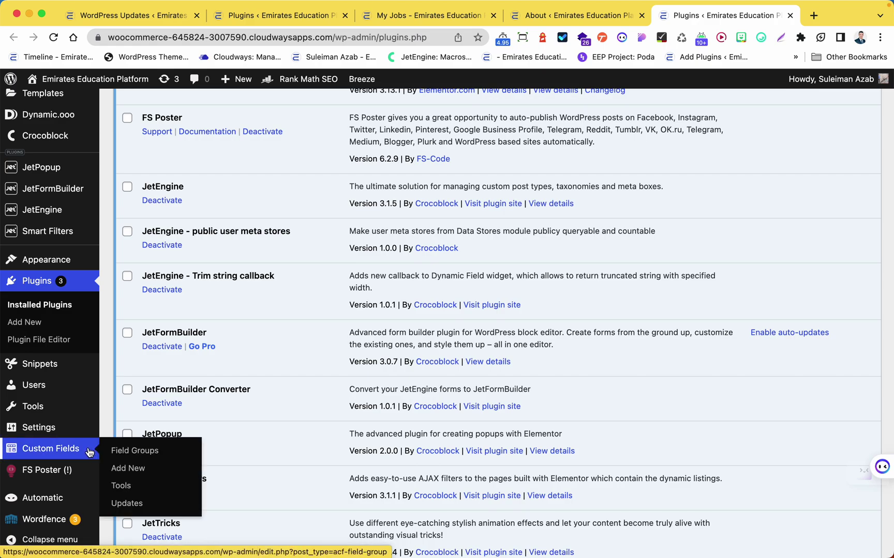
right_click(68, 450)
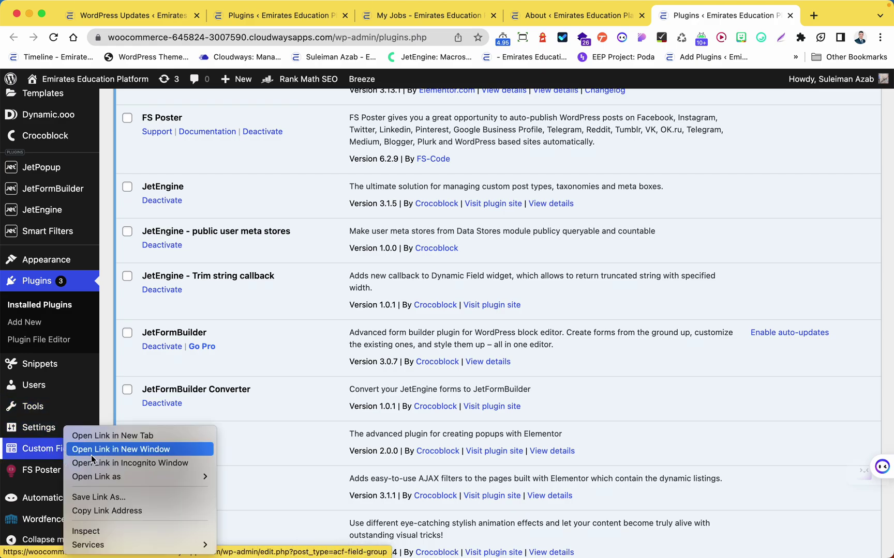
left_click(101, 438)
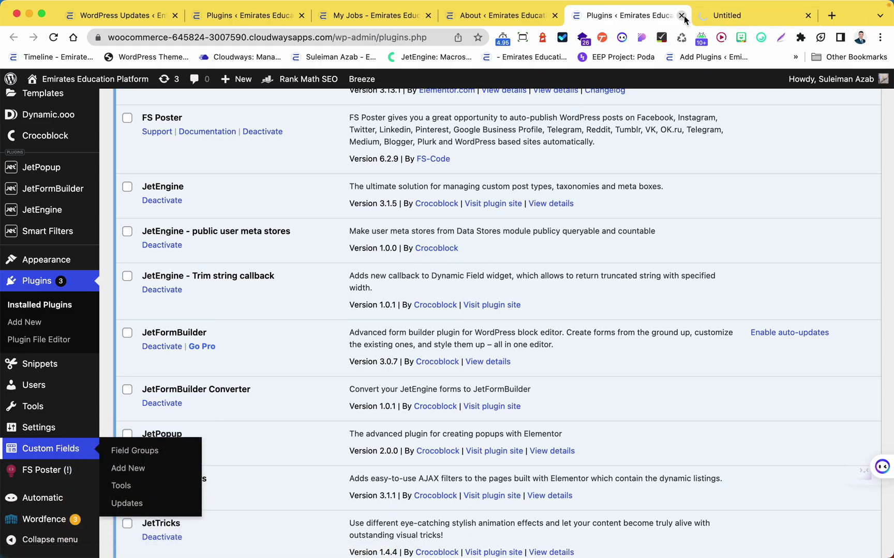
left_click(680, 17)
Open the School field group and look over its Photos and School Rating fields and location rules
scroll(455, 212, "down", 6)
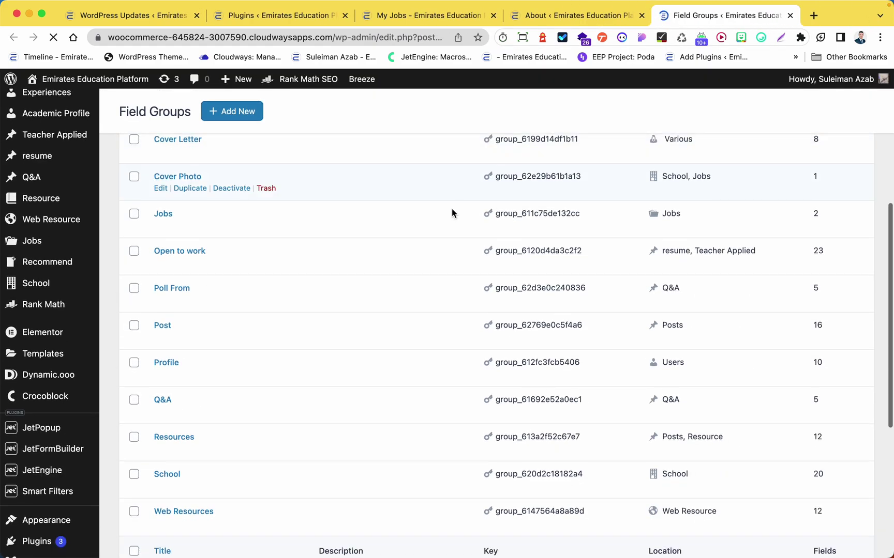
scroll(302, 321, "down", 2)
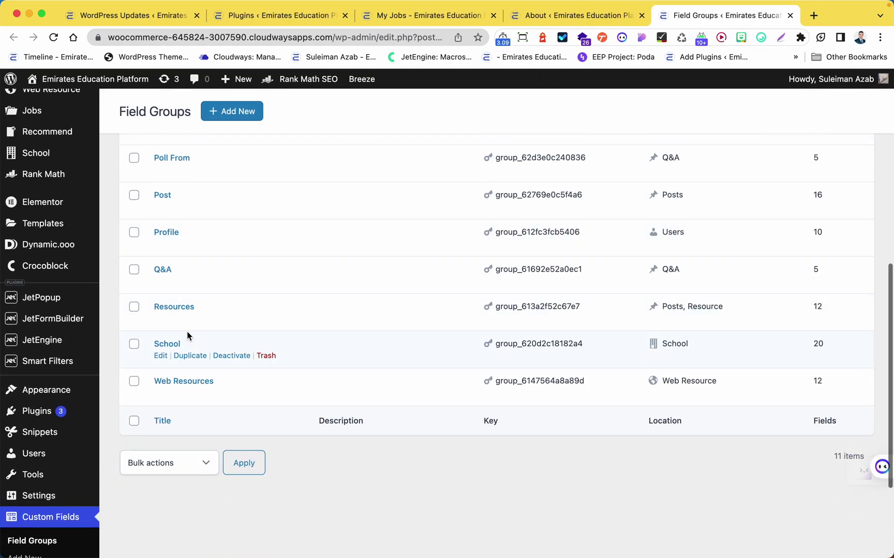
left_click(166, 346)
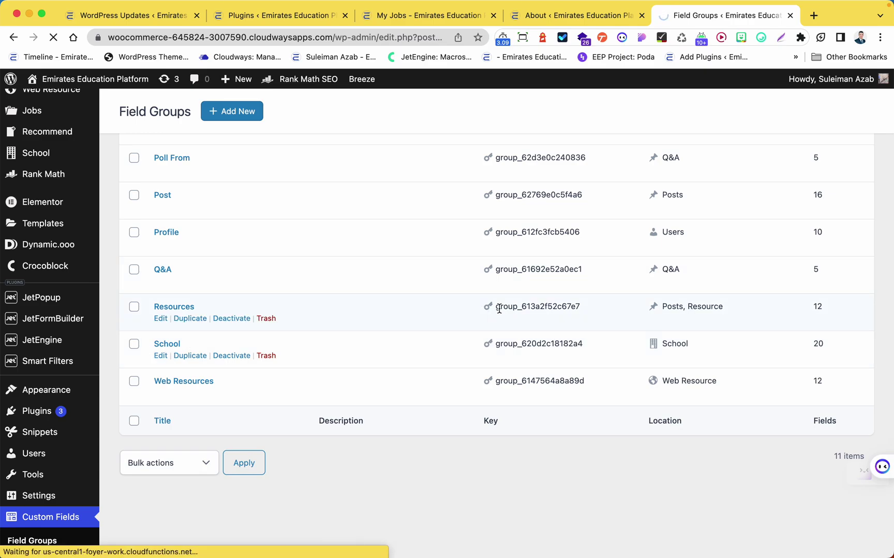
scroll(488, 266, "down", 15)
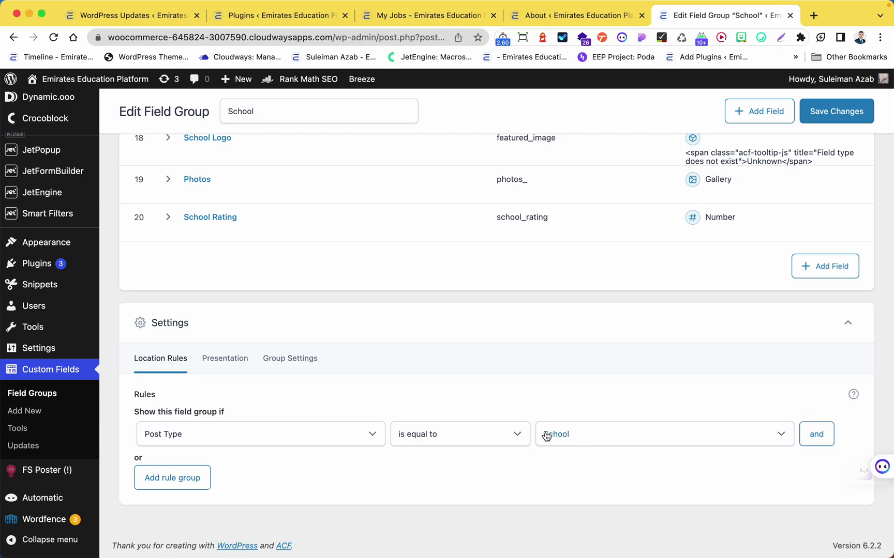
scroll(80, 299, "up", 1)
Open the JetEngine Post Types list in a new tab
mouse_move(68, 205)
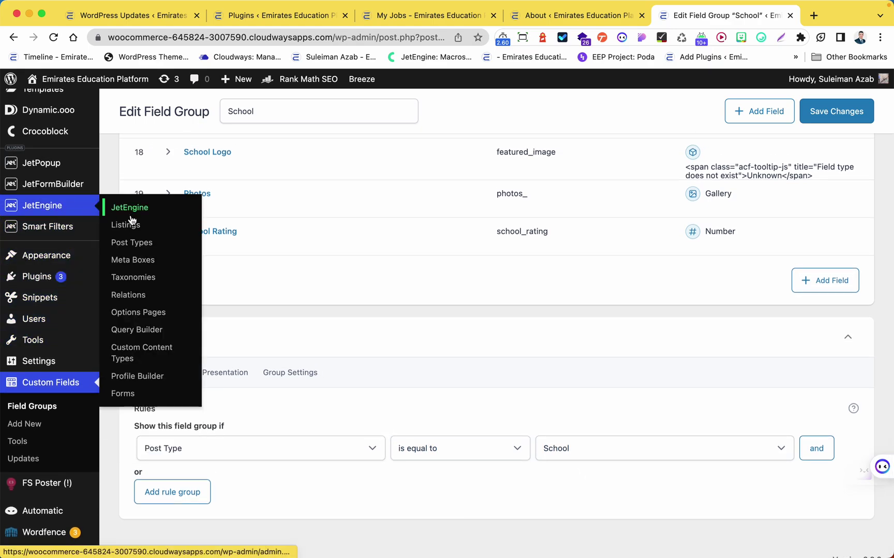
right_click(129, 248)
left_click(154, 249)
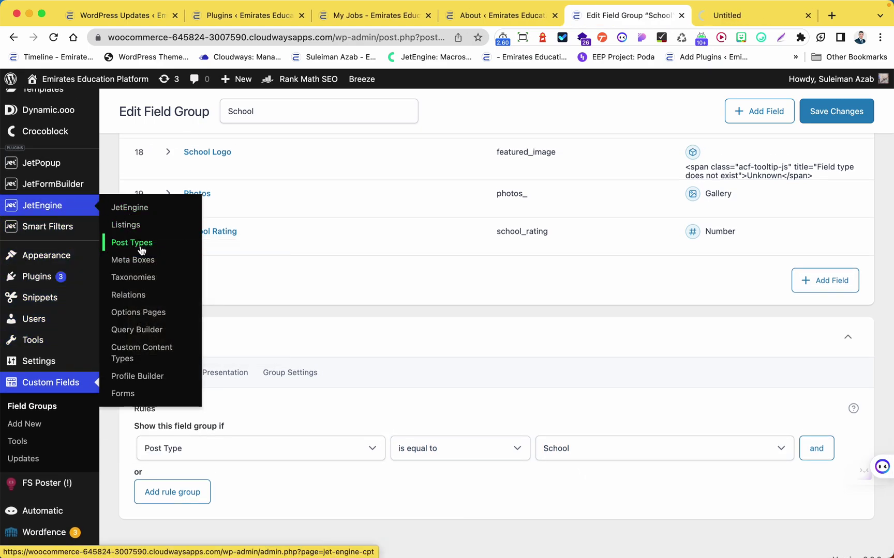
left_click(734, 15)
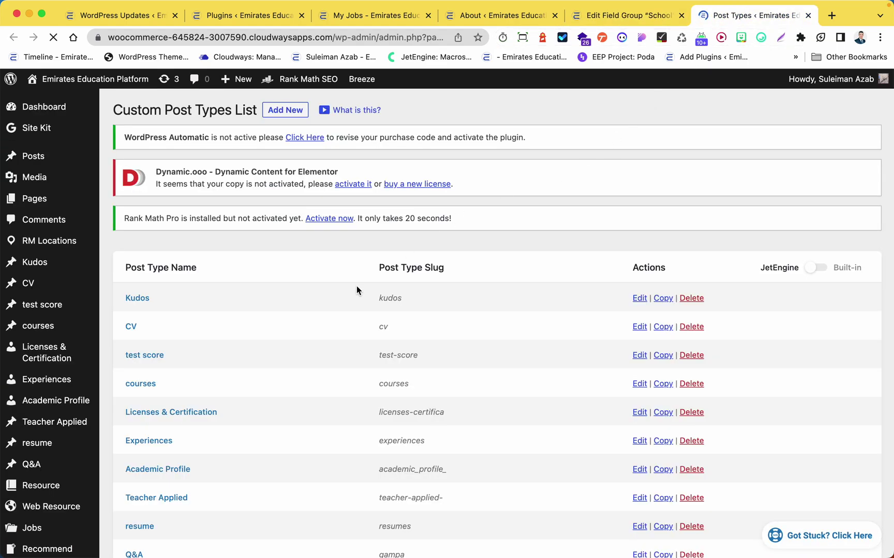
Open the School post type settings and confirm it has zero meta fields
scroll(311, 310, "down", 5)
scroll(291, 330, "down", 3)
left_click(143, 343)
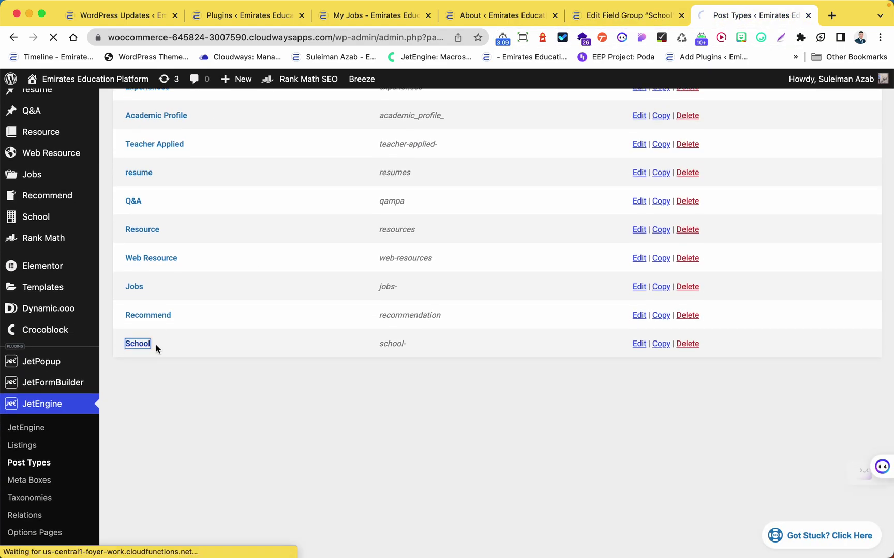
scroll(355, 331, "down", 3)
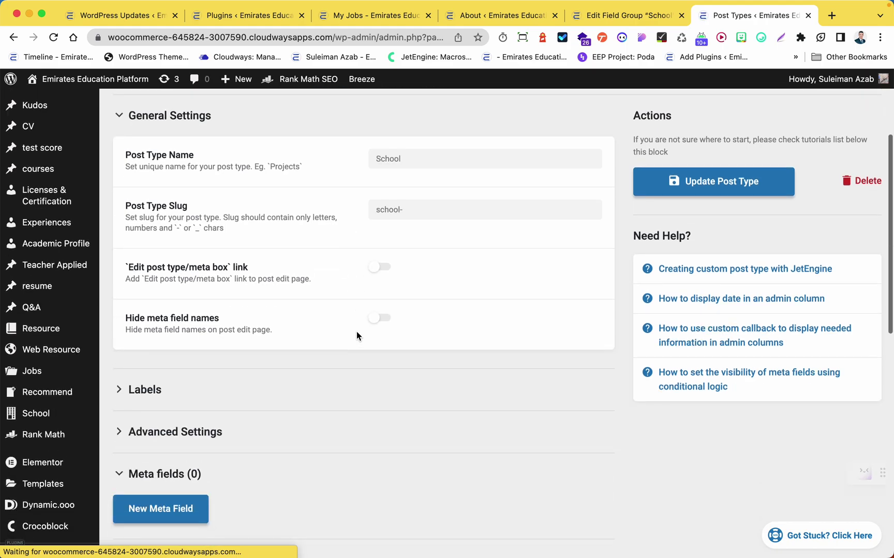
scroll(356, 332, "up", 1)
scroll(357, 335, "down", 3)
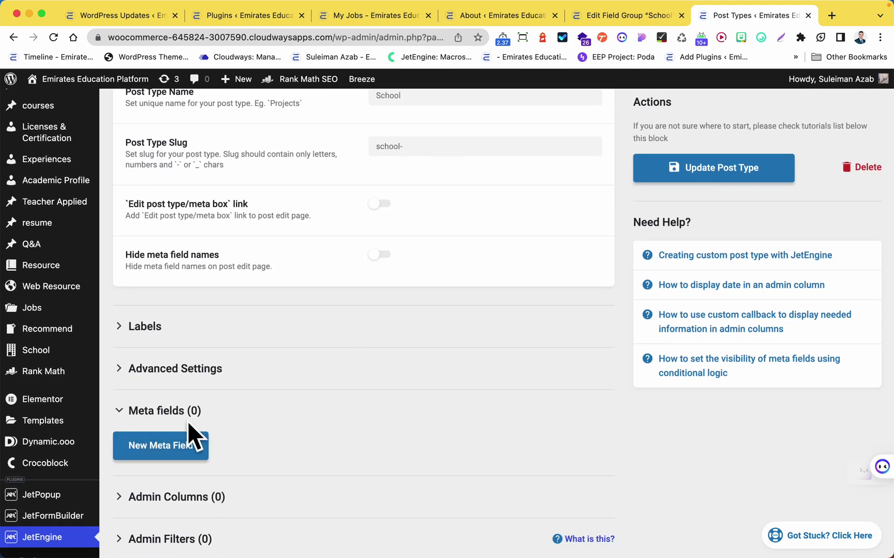
scroll(214, 438, "down", 3)
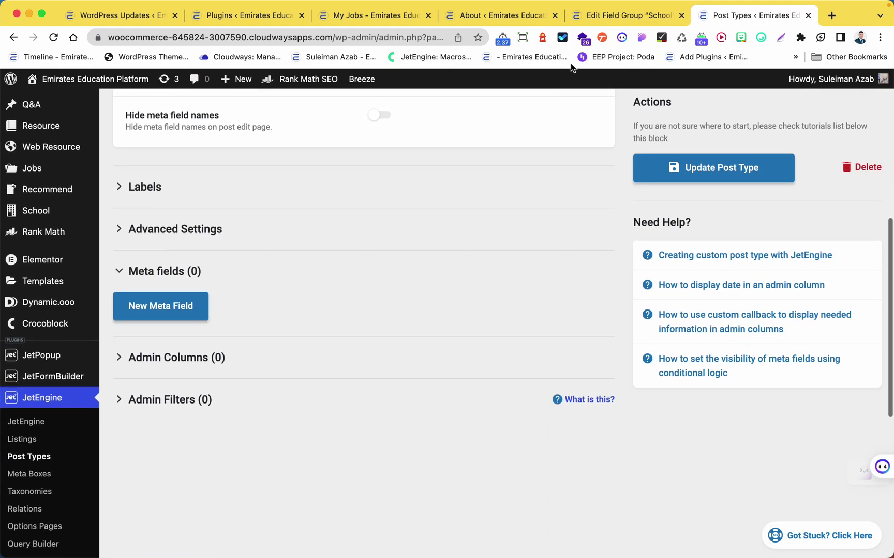
left_click(622, 18)
Expand field 20, School Rating, and check its Number type and school_rating field name
scroll(293, 293, "up", 6)
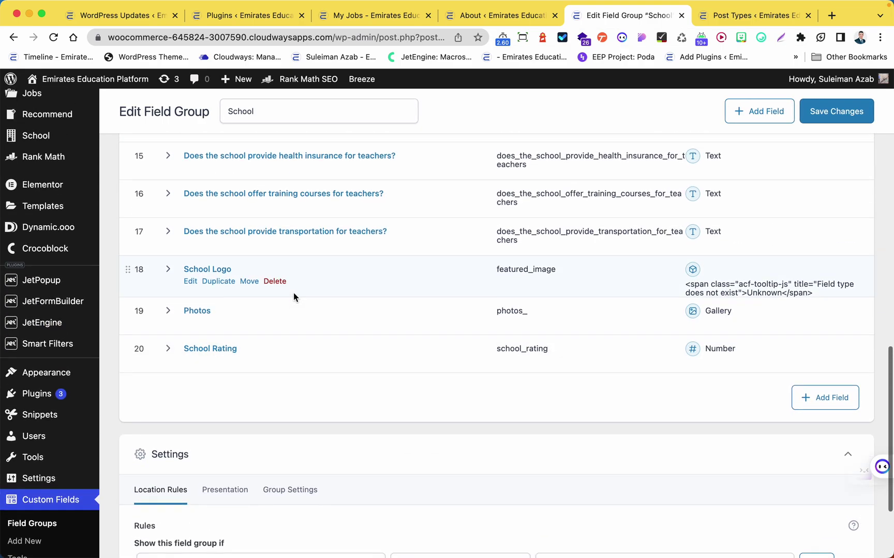
scroll(295, 291, "up", 8)
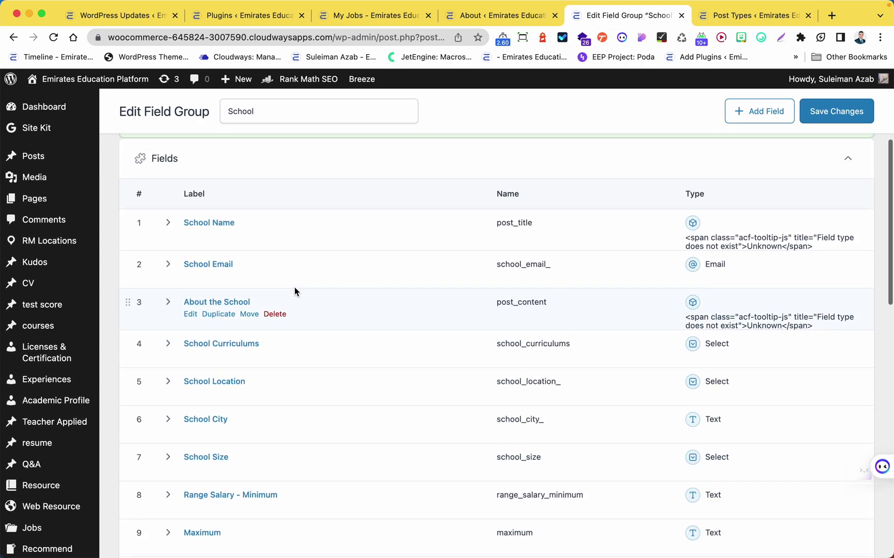
scroll(295, 291, "down", 15)
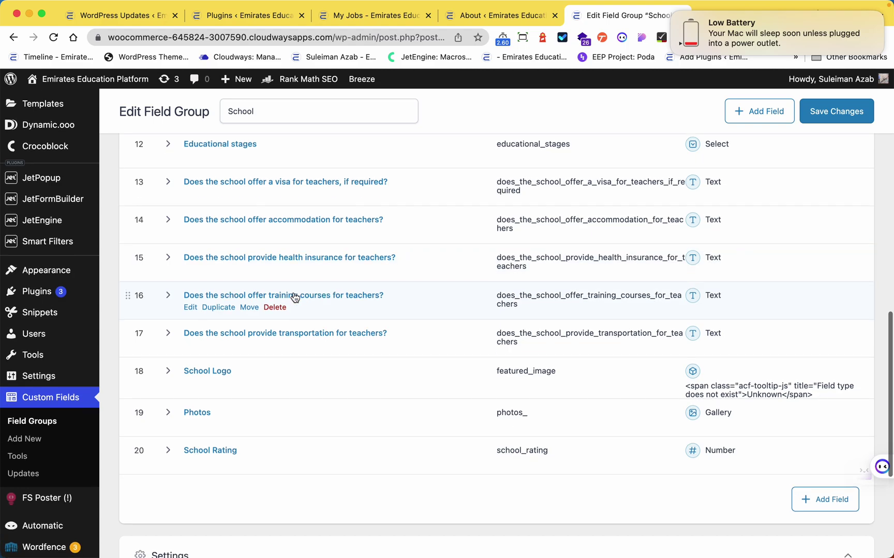
left_click(225, 347)
scroll(465, 383, "down", 3)
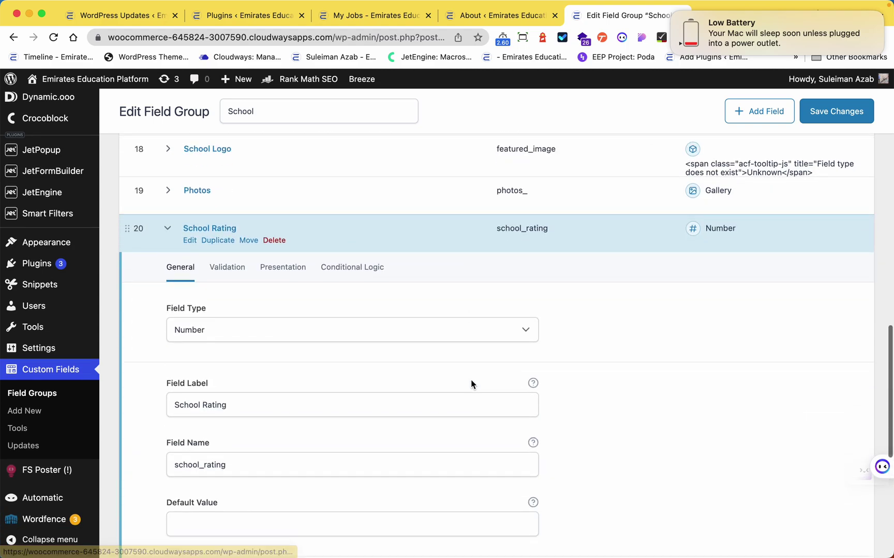
scroll(266, 408, "down", 2)
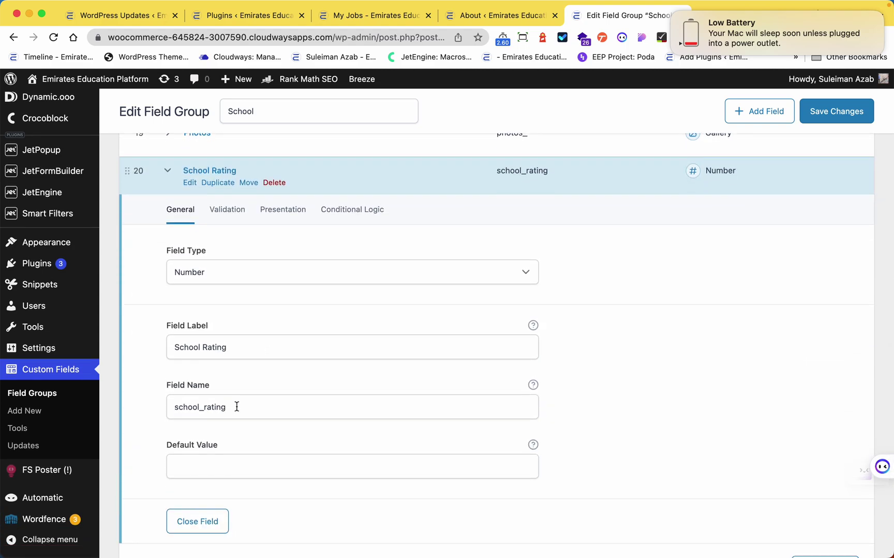
scroll(220, 279, "down", 2)
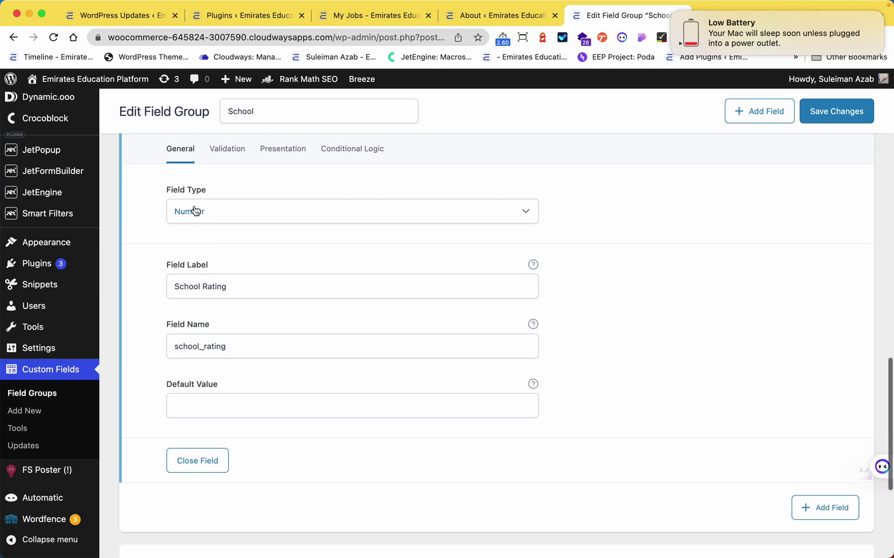
left_click_drag(226, 347, 173, 344)
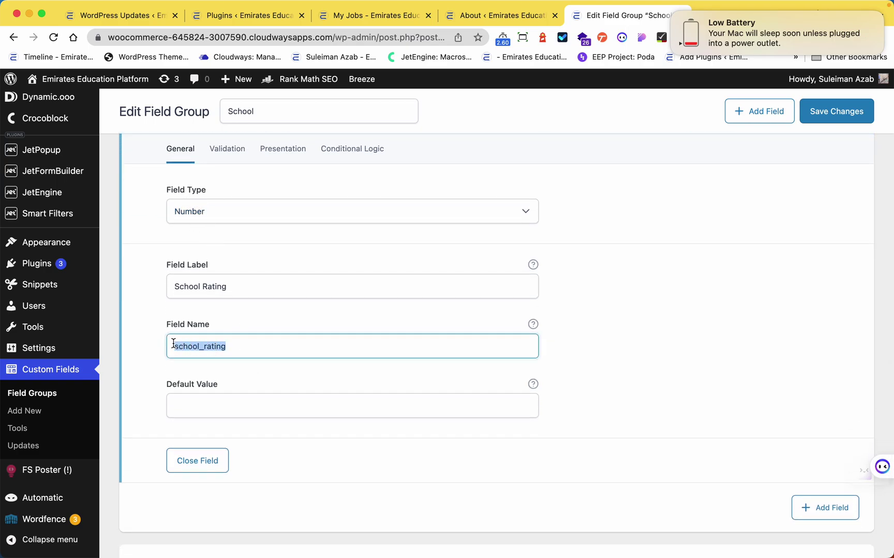
left_click(375, 327)
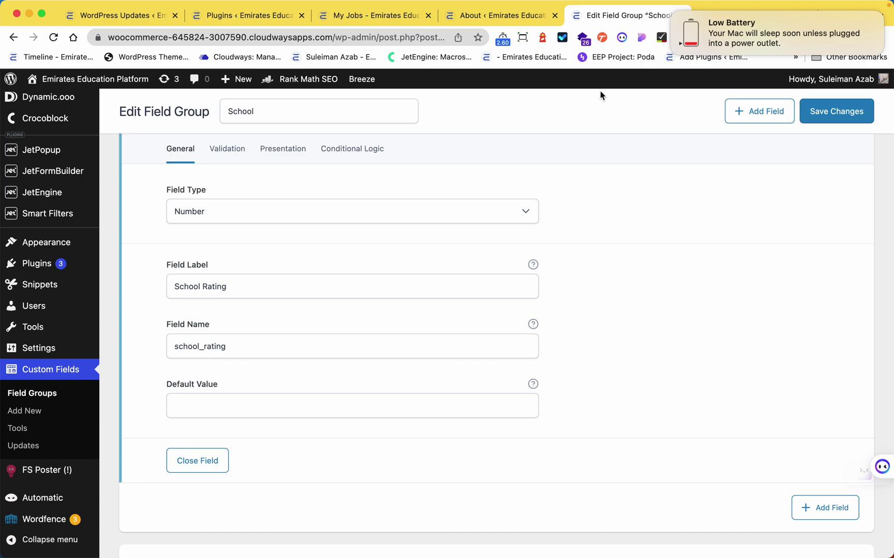
left_click(529, 18)
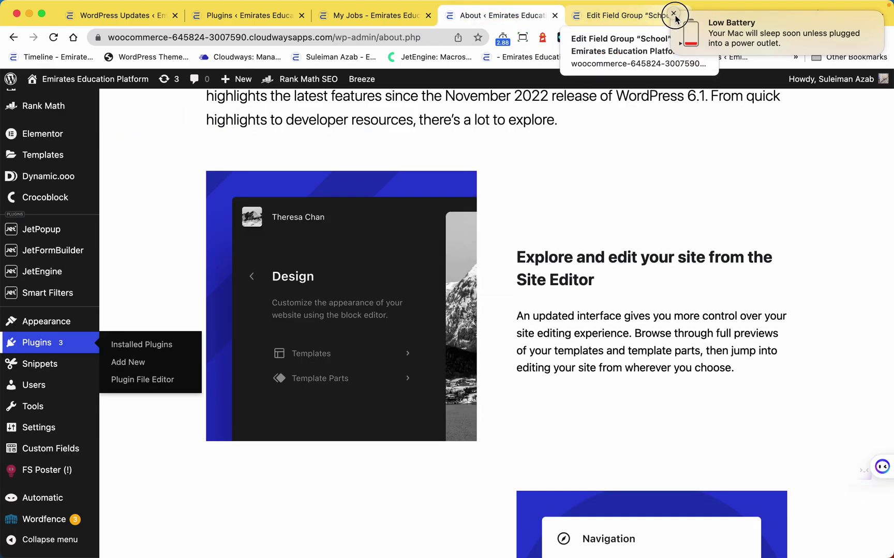
Add a new blank Text meta field to the School post type in JetEngine
left_click(750, 16)
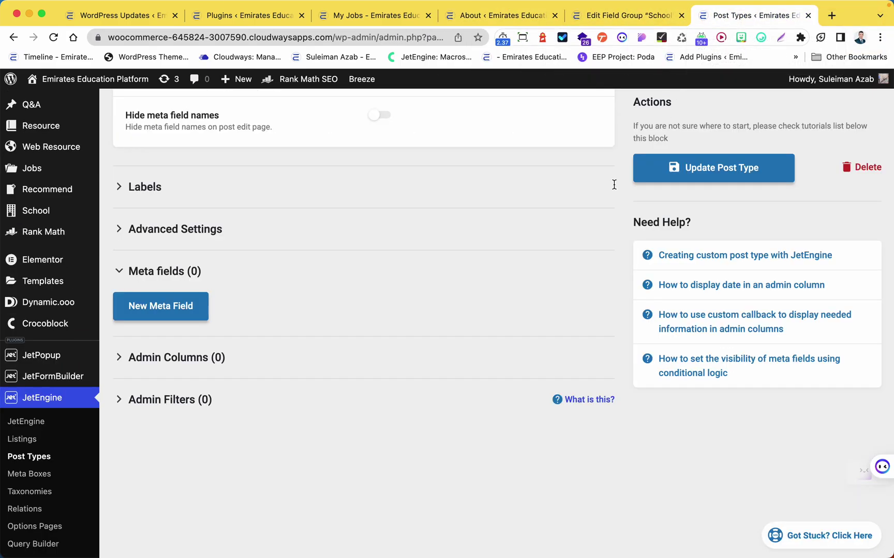
left_click(182, 309)
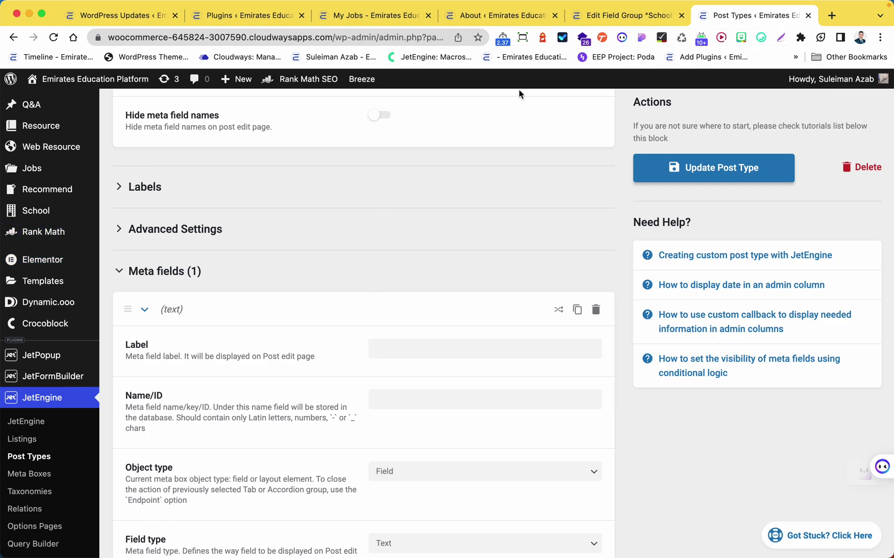
left_click(628, 15)
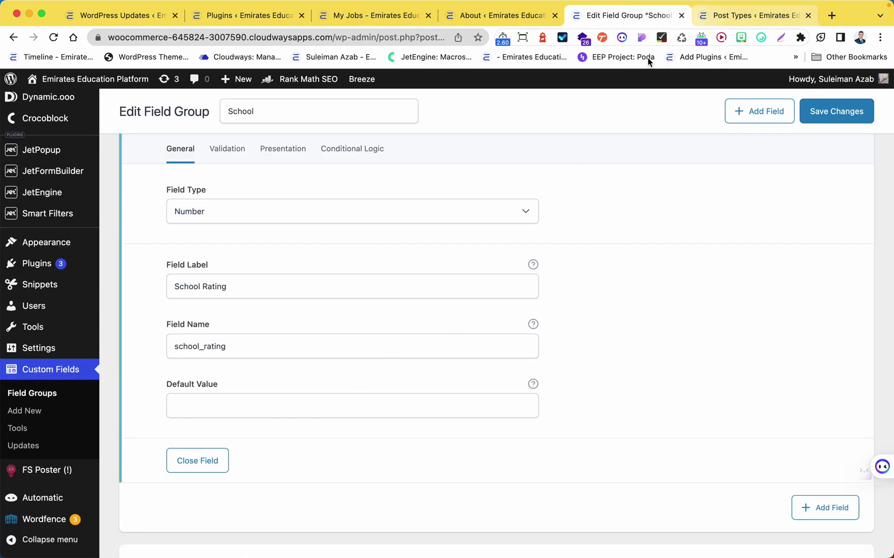
Open the School posts list from the admin sidebar in a new browser tab
left_click(713, 14)
left_click(600, 14)
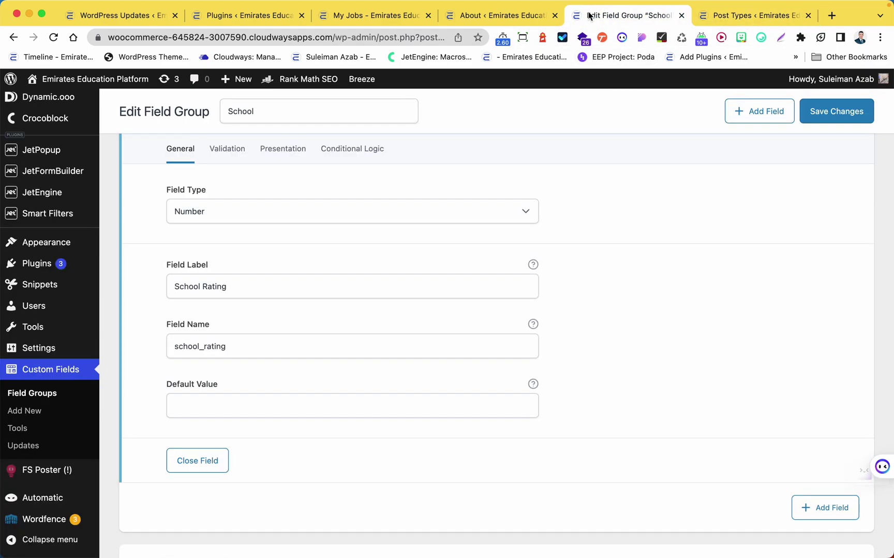
scroll(52, 186, "up", 10)
scroll(46, 183, "up", 5)
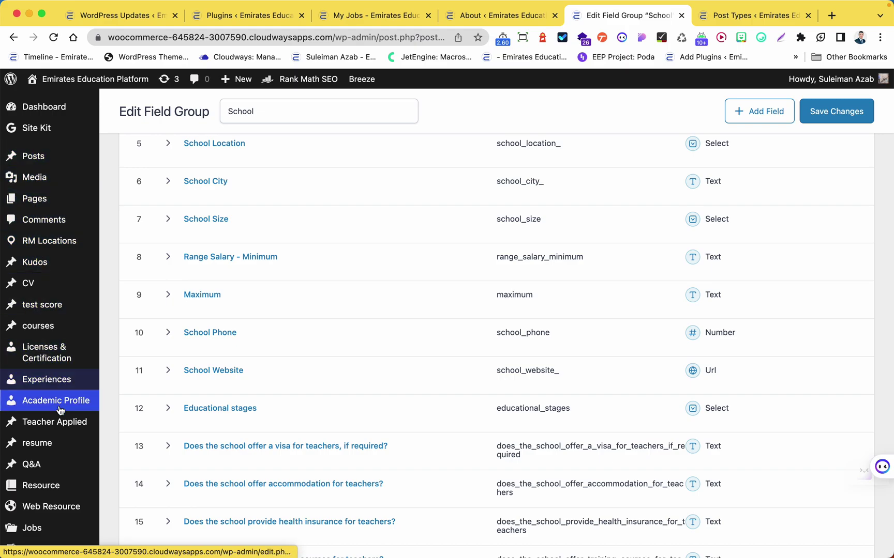
scroll(31, 362, "down", 5)
right_click(44, 373)
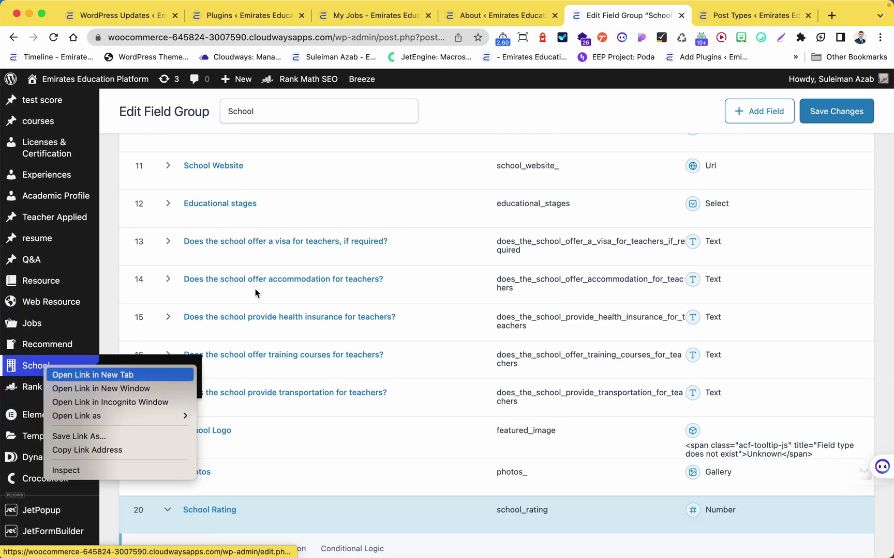
left_click(56, 374)
left_click_drag(640, 16, 750, 14)
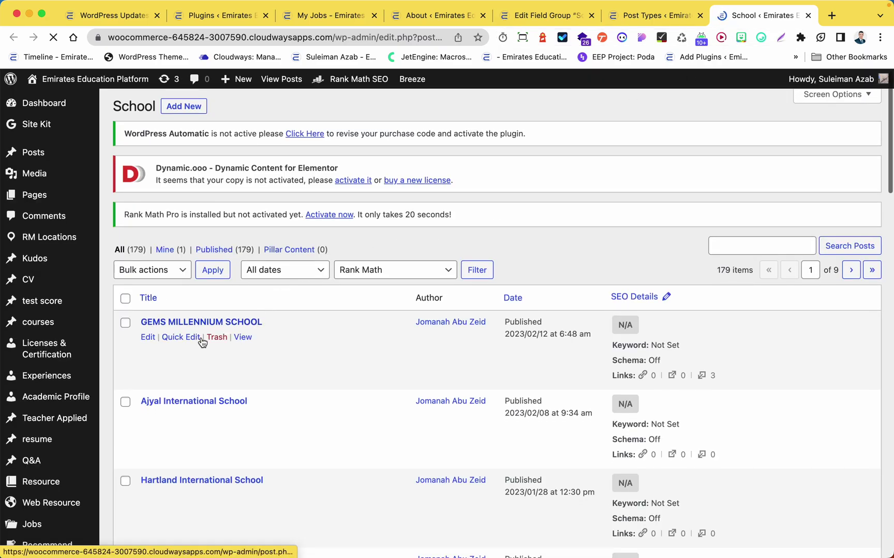
Edit GEMS MILLENNIUM SCHOOL and check its Photos gallery and School Rating of 4
left_click(148, 337)
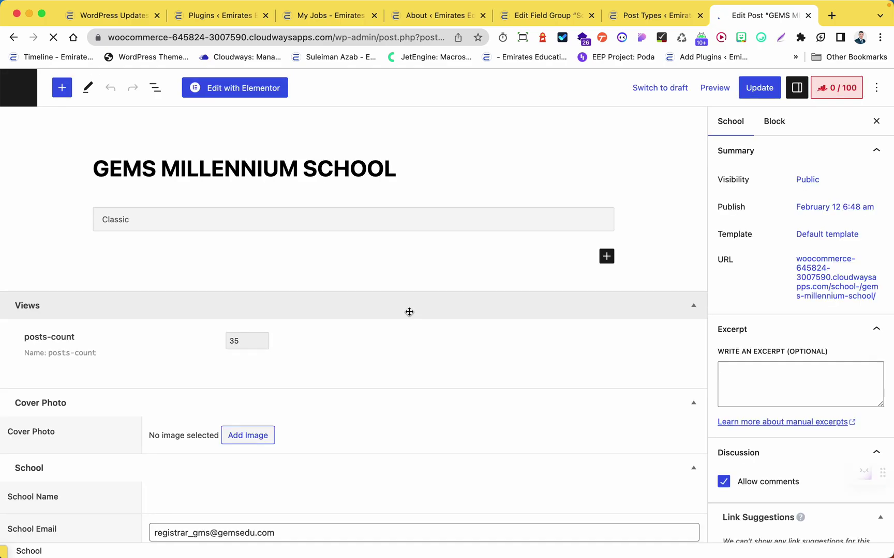
left_click(163, 99)
scroll(355, 293, "down", 10)
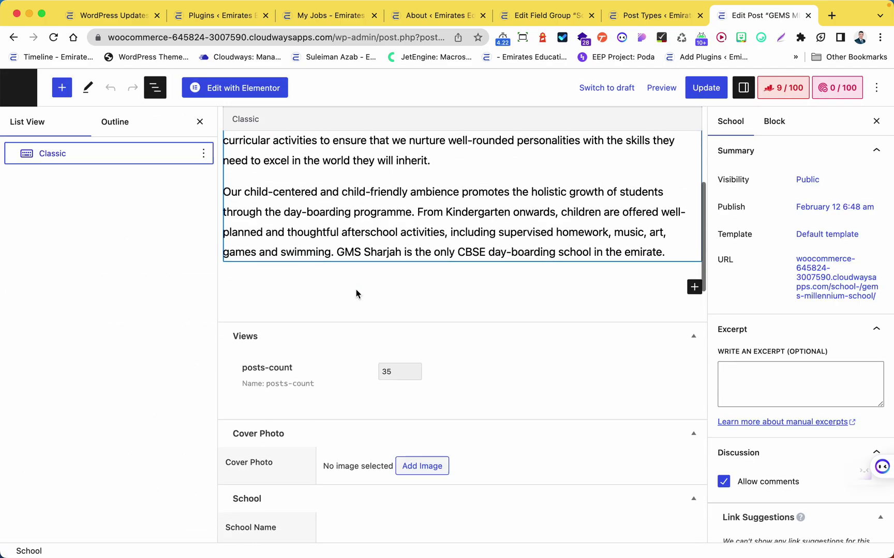
scroll(435, 309, "down", 10)
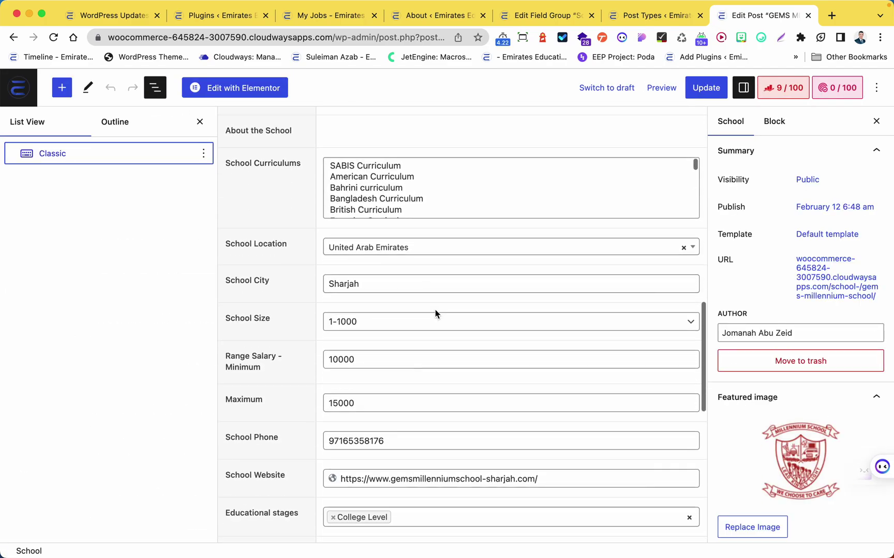
scroll(435, 310, "down", 4)
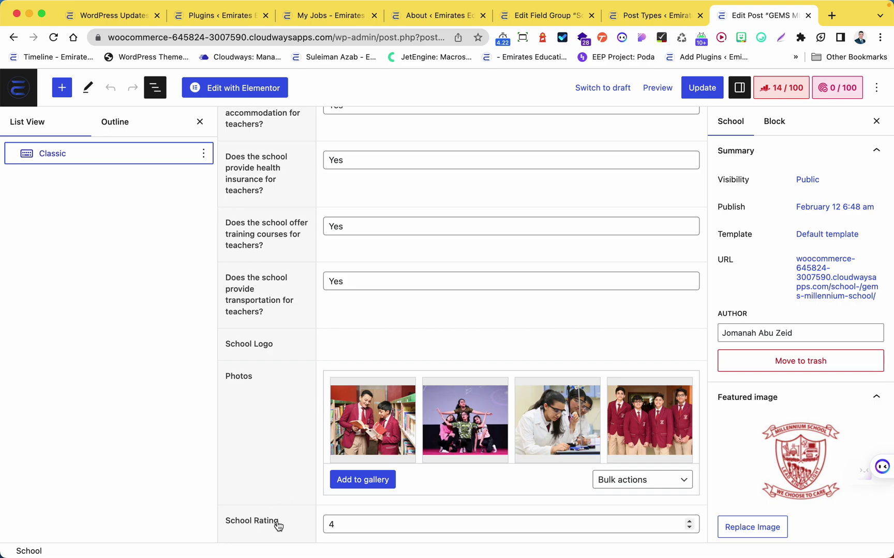
scroll(377, 424, "up", 18)
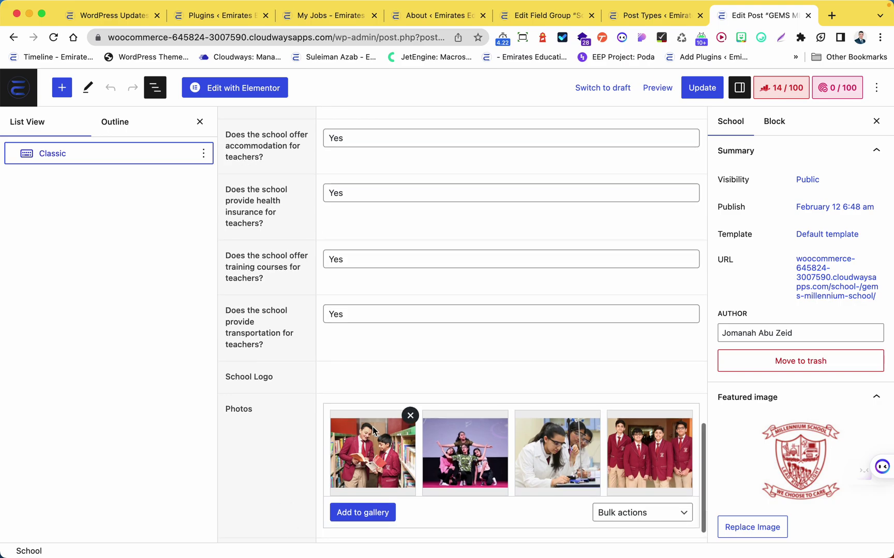
scroll(365, 424, "up", 5)
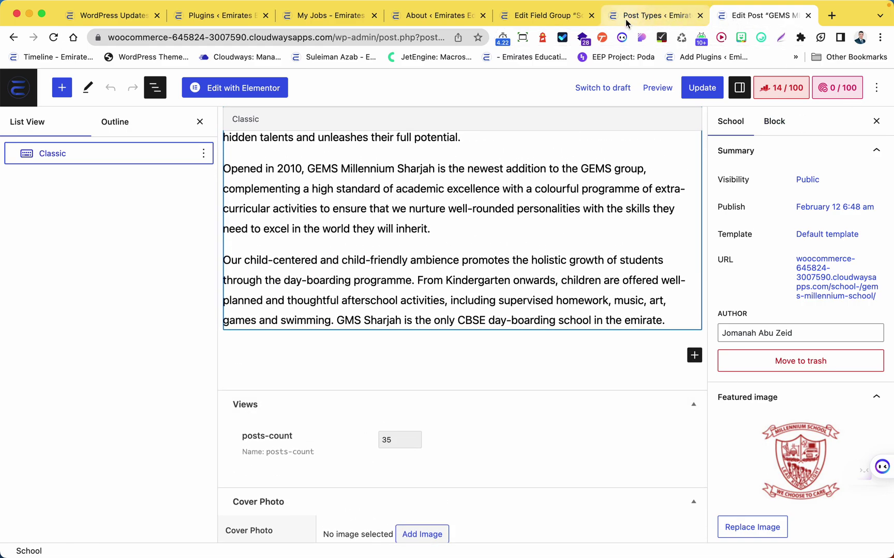
Select the school_rating field name in the ACF School Rating field settings
left_click(549, 21)
scroll(489, 211, "down", 5)
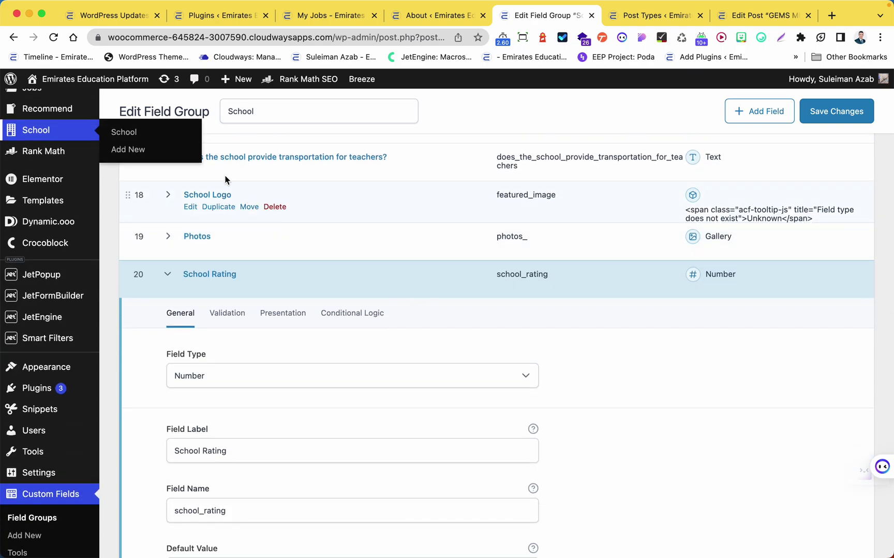
scroll(161, 289, "down", 3)
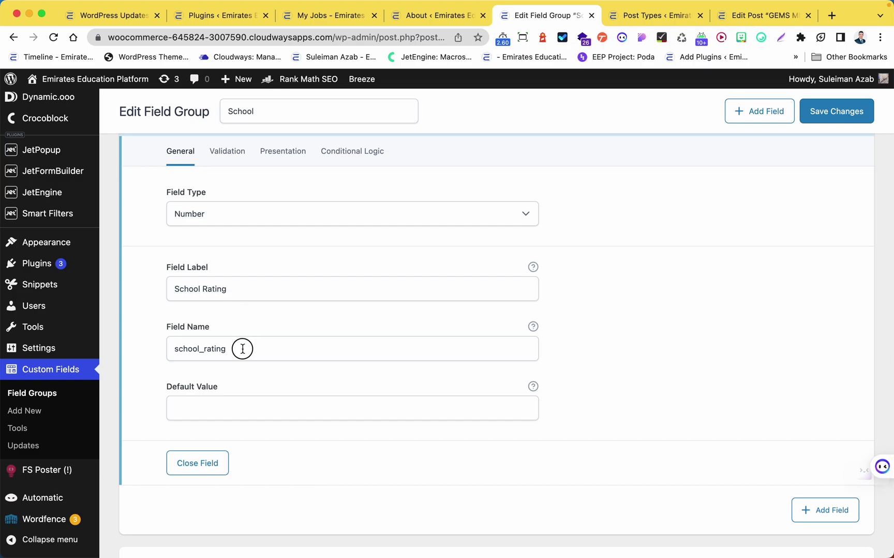
double_click(243, 349)
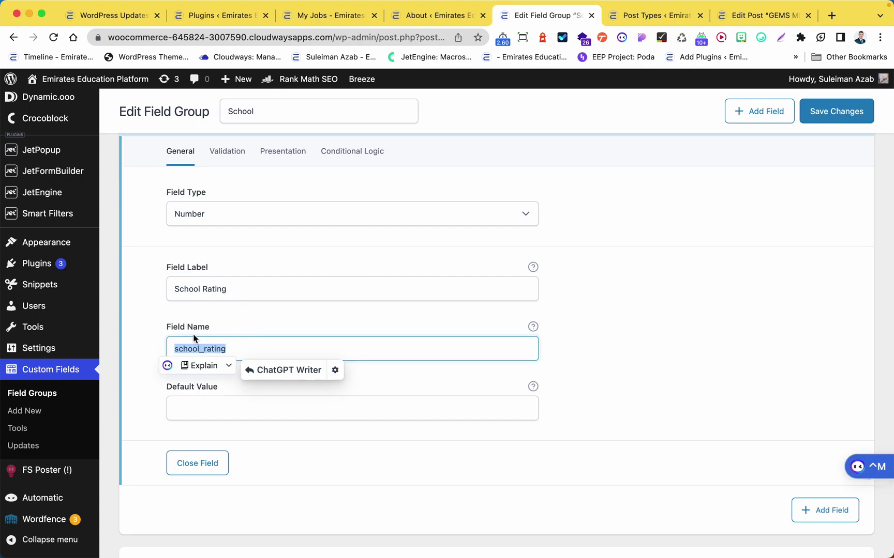
left_click(242, 344)
double_click(243, 345)
key("super+c")
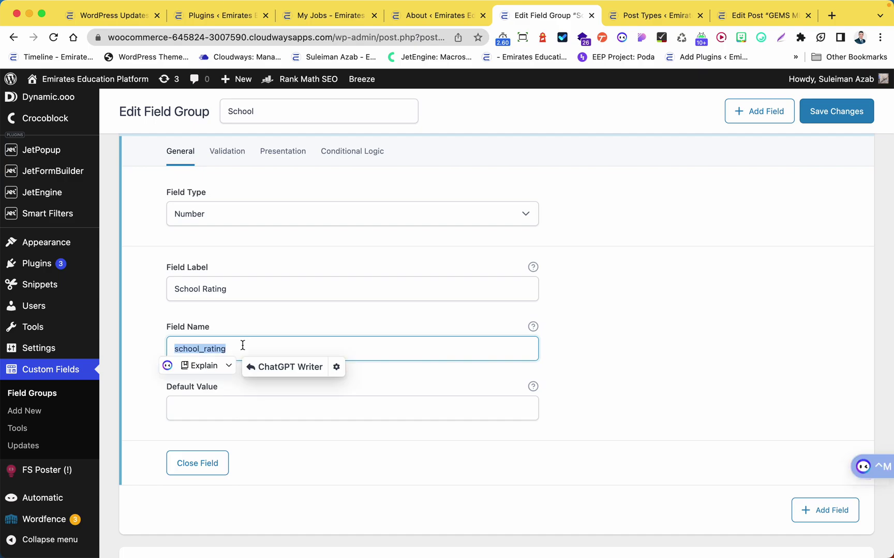
left_click(651, 15)
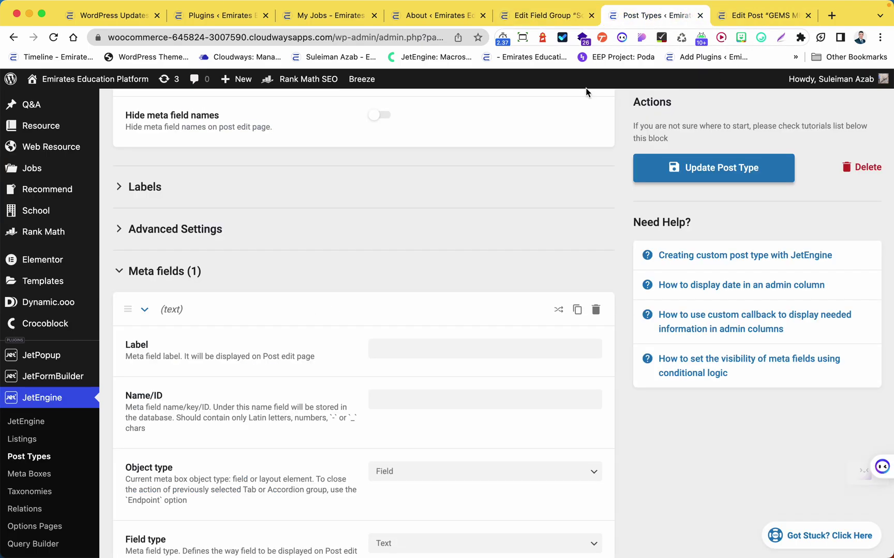
Enter school_rating as both the Name/ID and Label of the new meta field
scroll(471, 313, "down", 3)
left_click(425, 252)
left_click(420, 307)
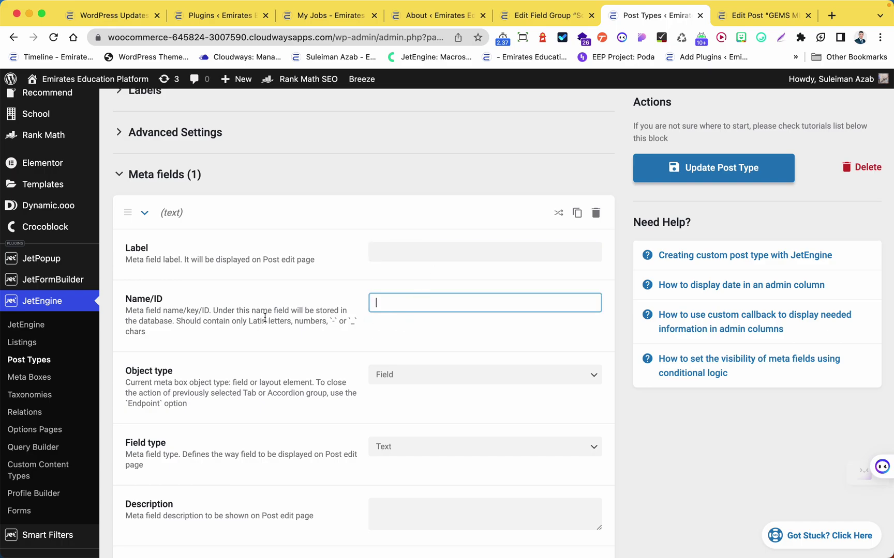
double_click(146, 300)
left_click(429, 304)
key("super+v")
left_click(436, 255)
key("super+v")
Save the School post type with the new school_rating field using Update Post Type
scroll(449, 300, "down", 2)
scroll(451, 327, "down", 2)
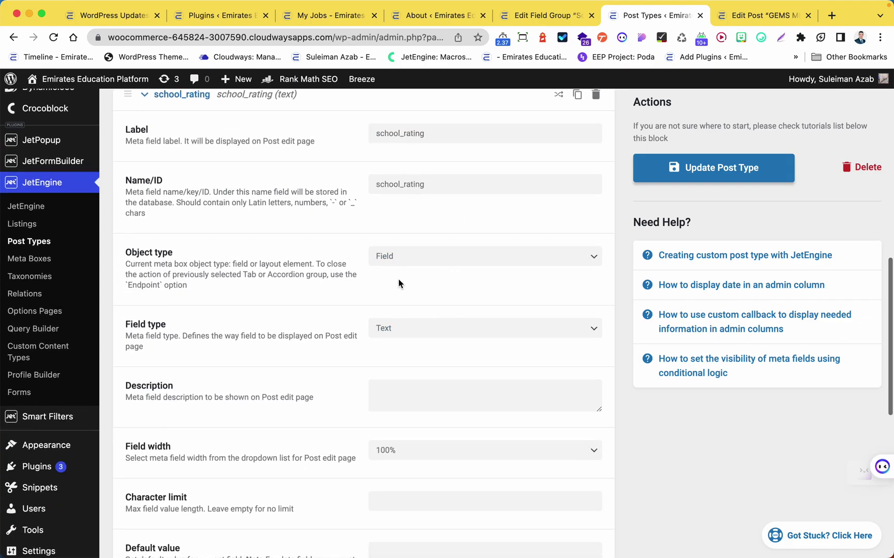
left_click(714, 178)
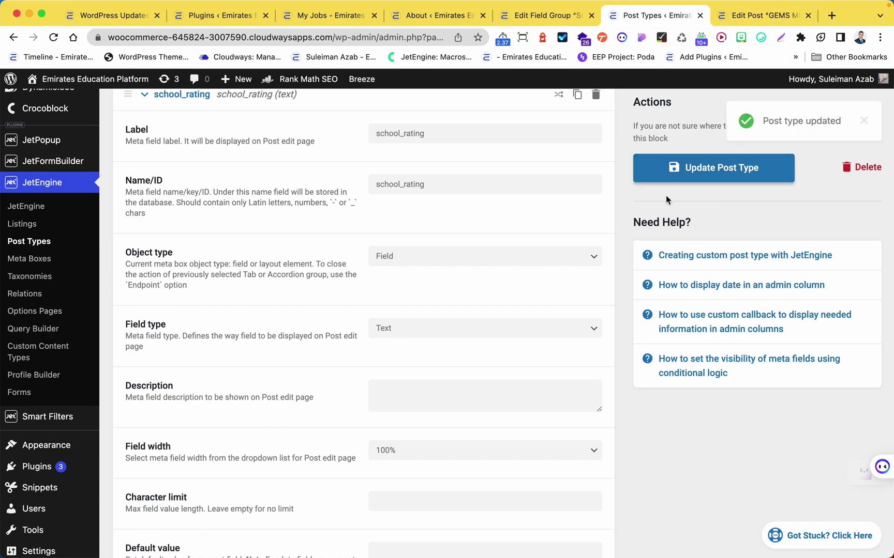
left_click(743, 21)
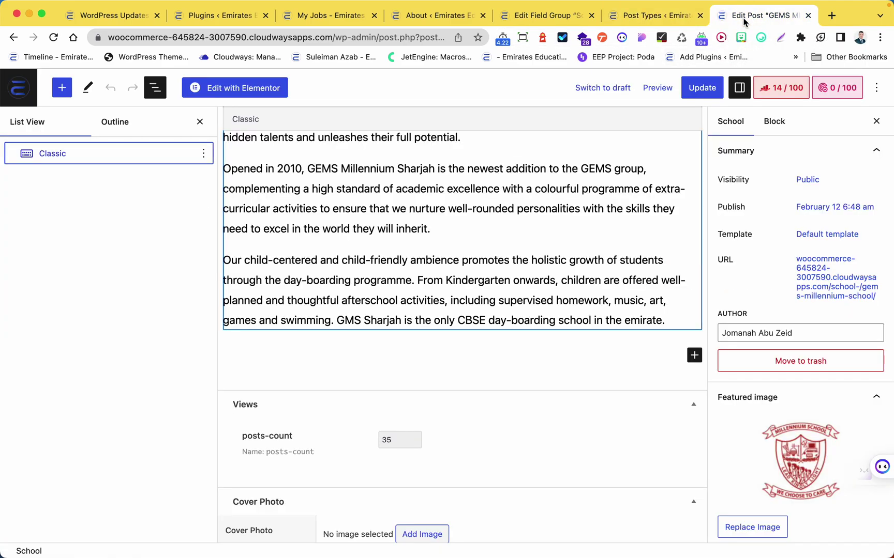
Reload the school post and confirm the new school_rating value 4 matches the ACF School Rating
scroll(434, 228, "down", 4)
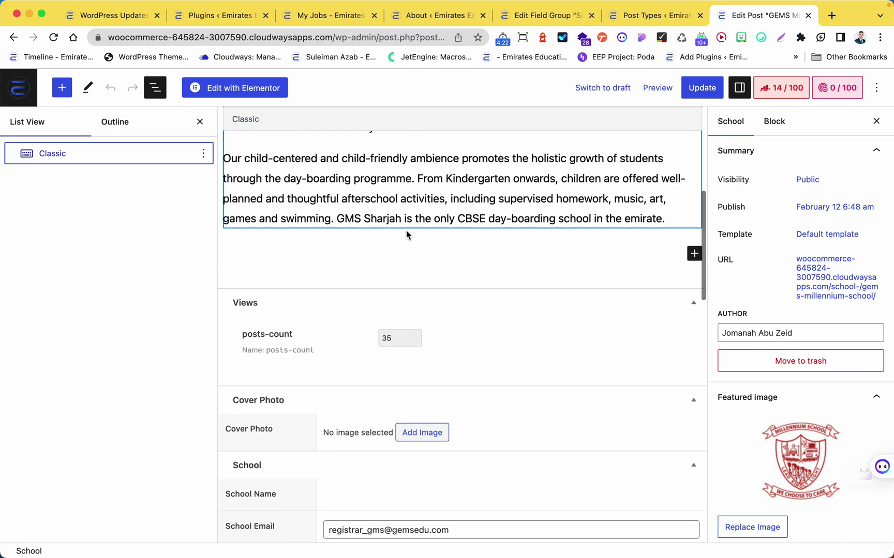
left_click(54, 37)
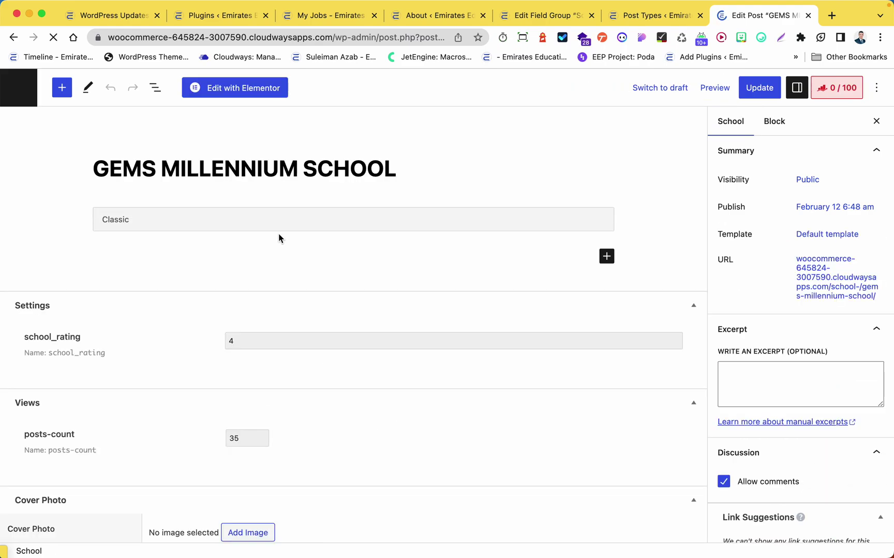
scroll(279, 238, "down", 2)
scroll(180, 219, "down", 4)
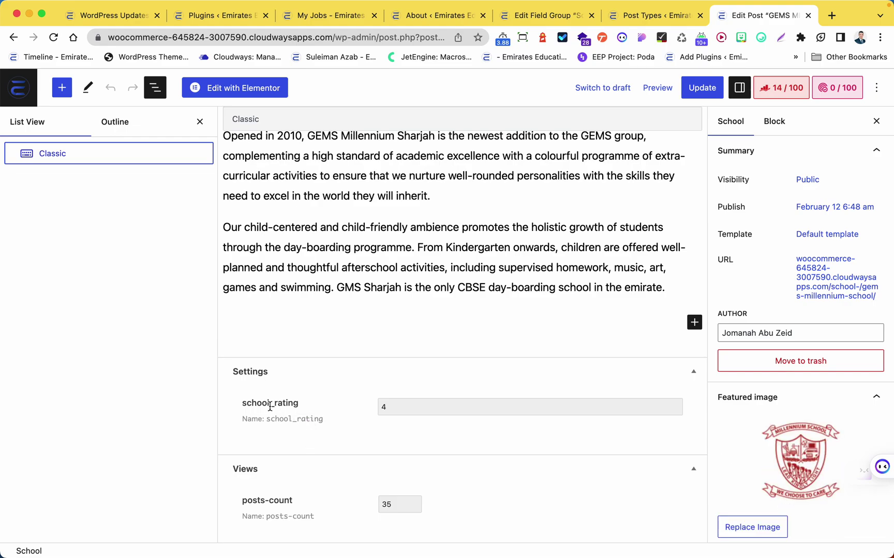
left_click_drag(303, 408, 252, 405)
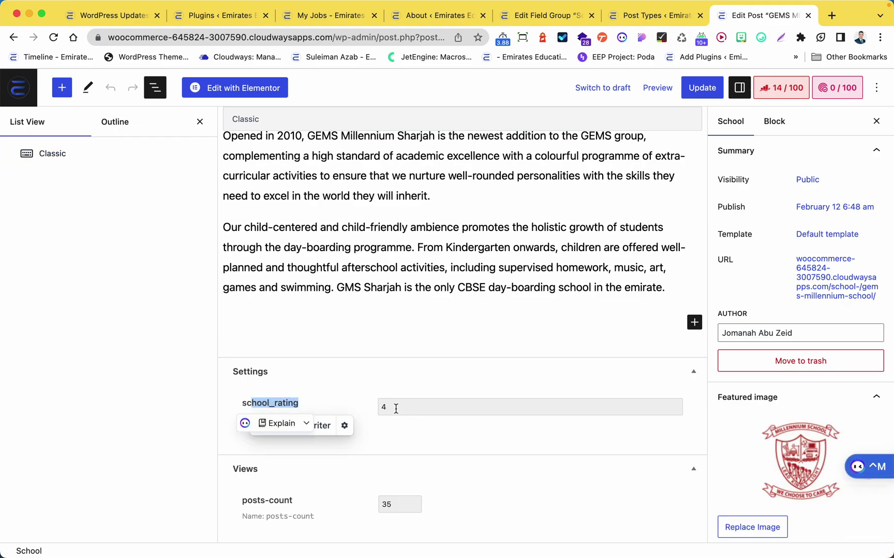
scroll(391, 437, "down", 20)
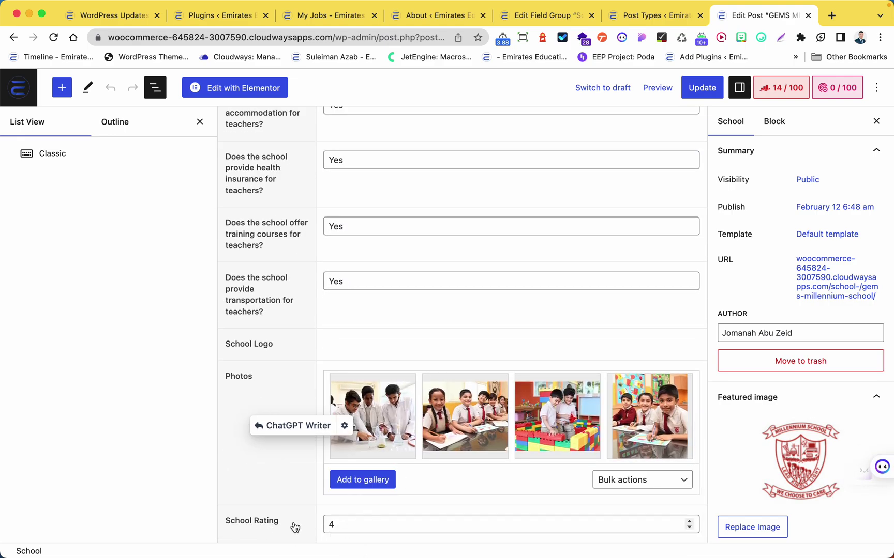
left_click_drag(294, 527, 224, 522)
left_click(640, 17)
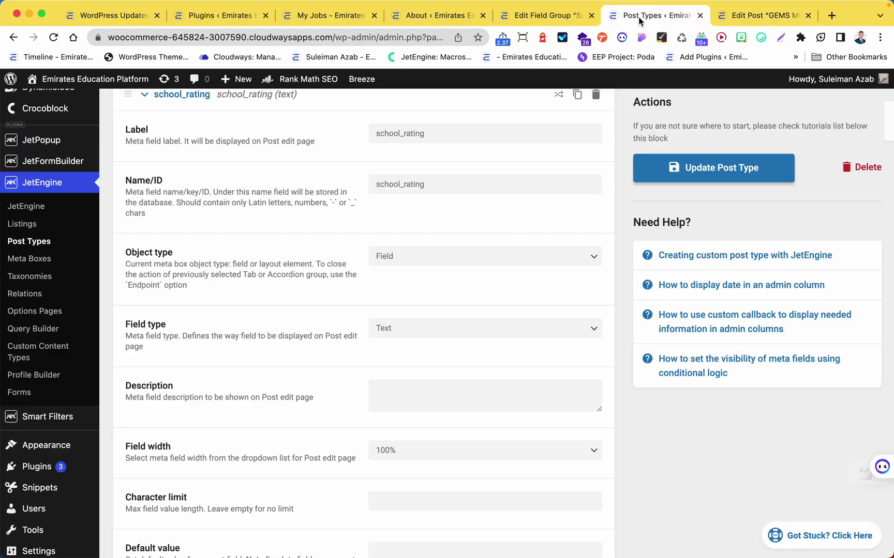
Delete the School Rating field from the ACF School field group, save, and reload the post
left_click(539, 15)
scroll(329, 221, "up", 5)
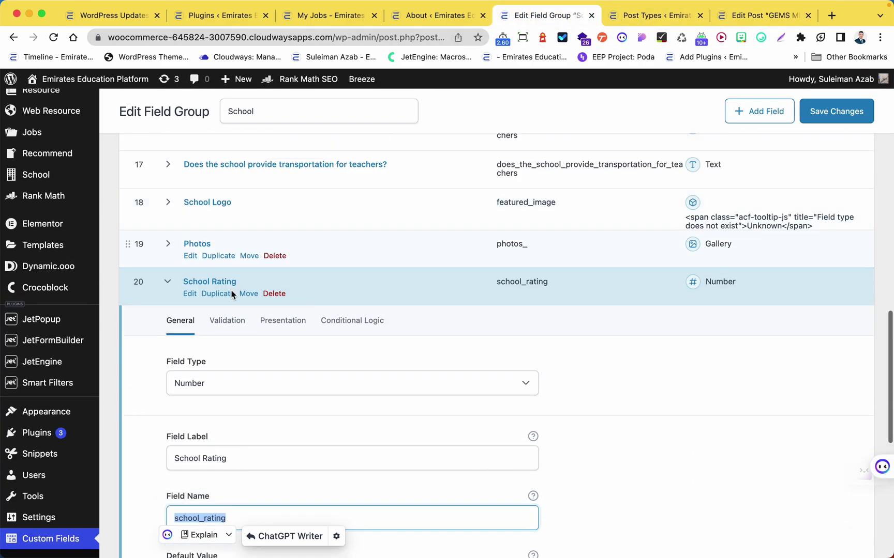
left_click(179, 283)
left_click(275, 294)
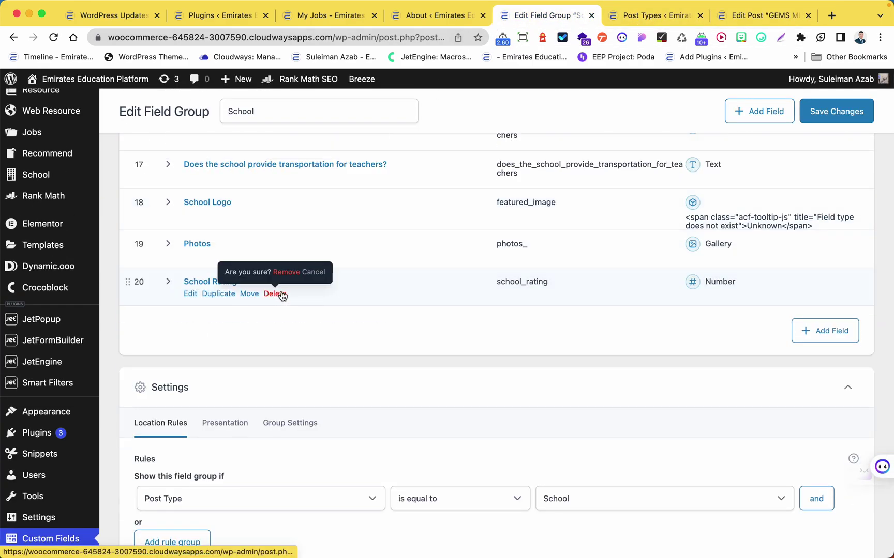
left_click(296, 272)
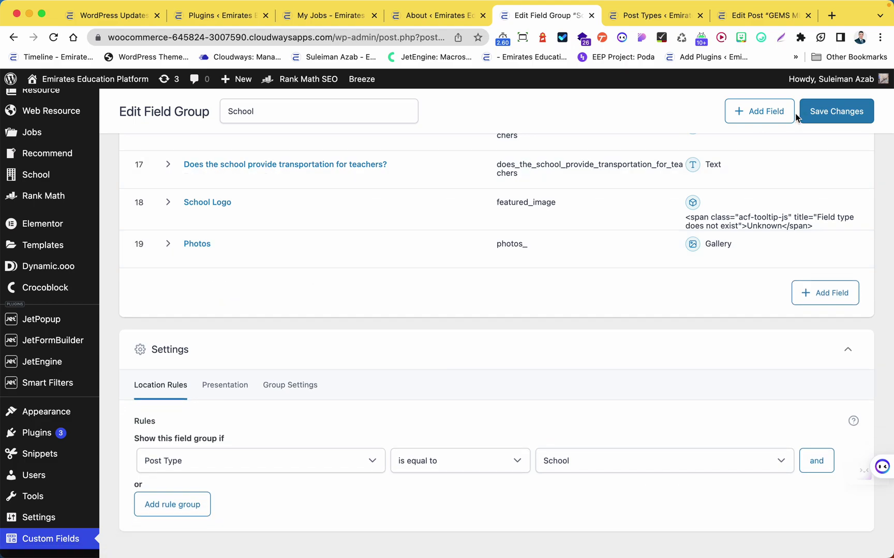
left_click(829, 116)
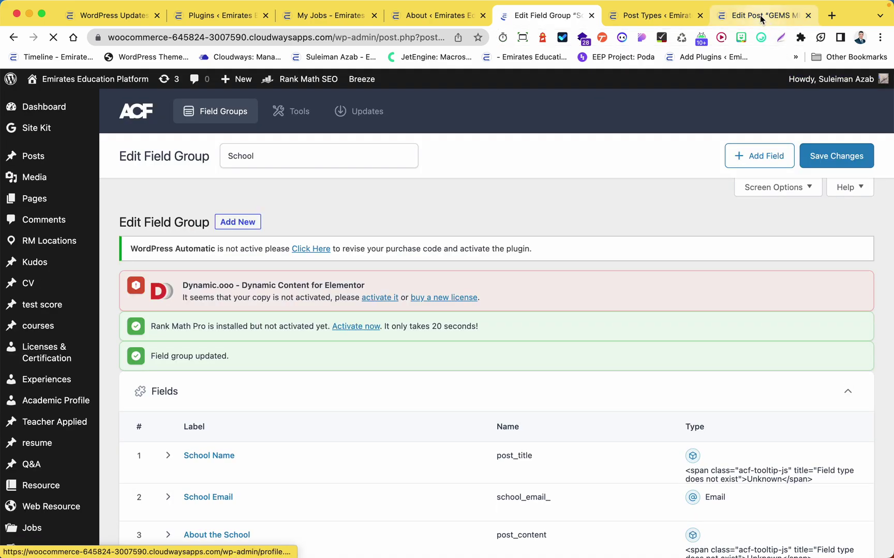
left_click(760, 14)
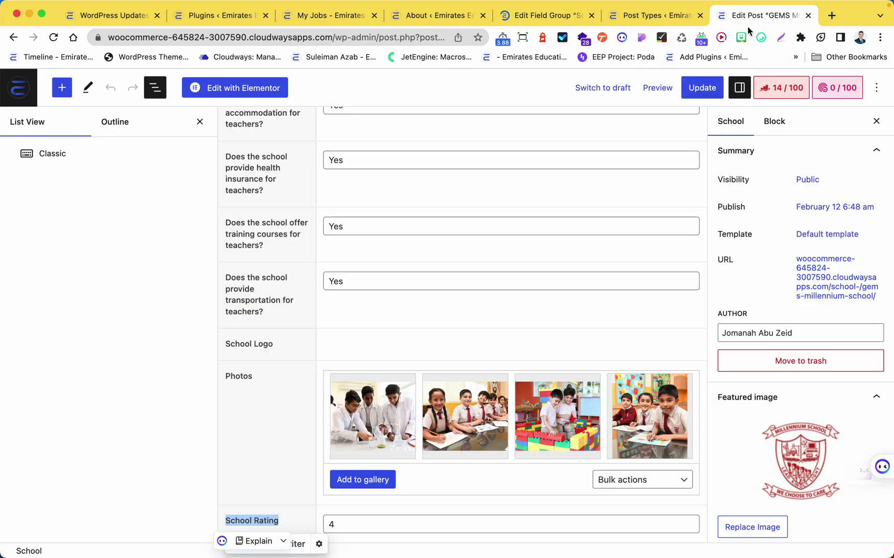
left_click(55, 38)
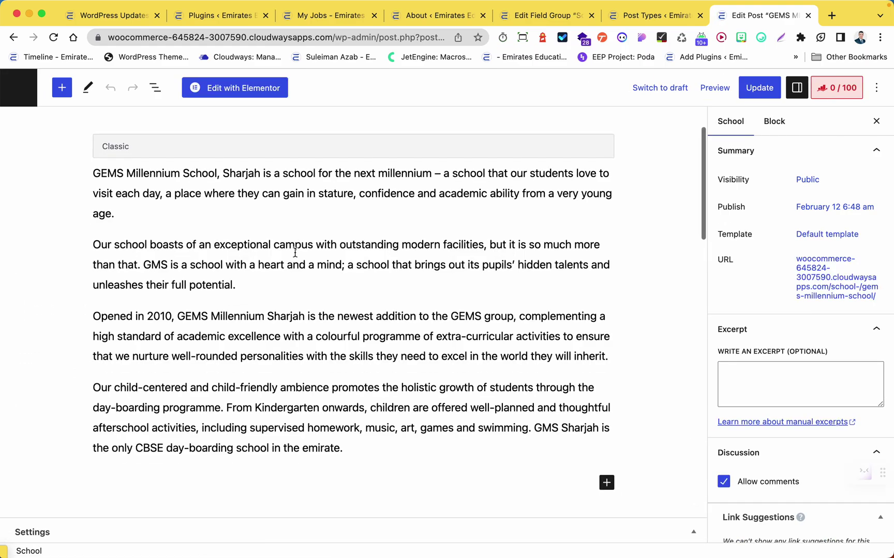
Check the GEMS Millennium School post: ACF School Rating gone, school_rating still 4, Photos intact
left_click(164, 88)
scroll(271, 264, "down", 20)
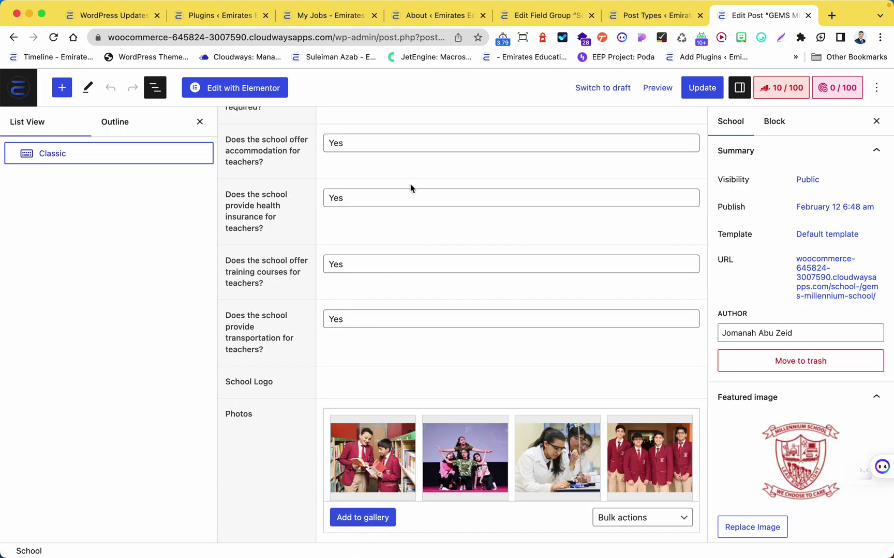
scroll(411, 188, "up", 20)
scroll(363, 224, "up", 1)
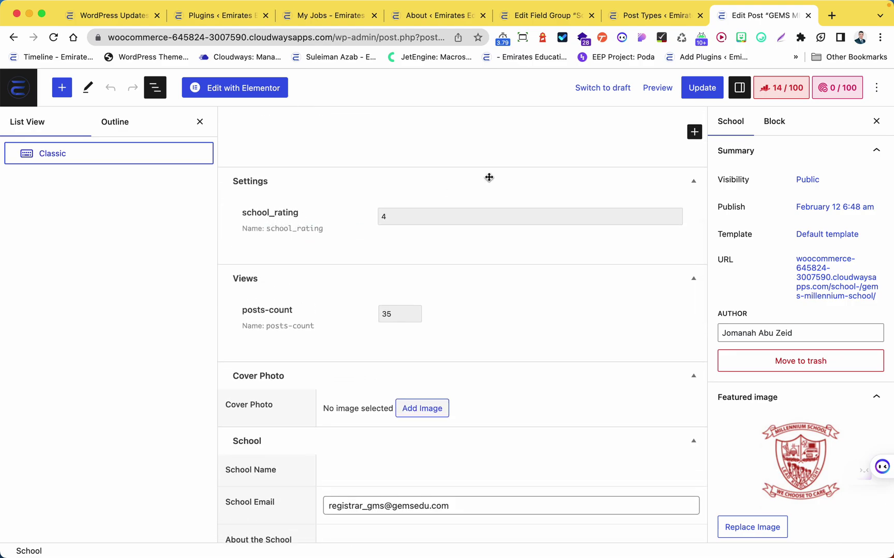
left_click(651, 17)
left_click(742, 17)
scroll(614, 234, "down", 15)
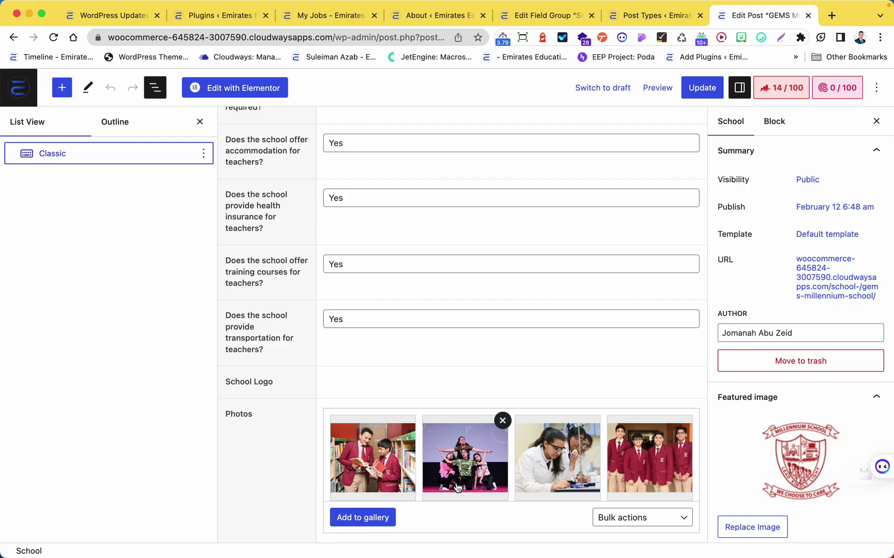
Inspect the ACF Photos field settings: a Gallery with field name photos_ and Image ID return format
left_click(557, 18)
scroll(385, 286, "down", 15)
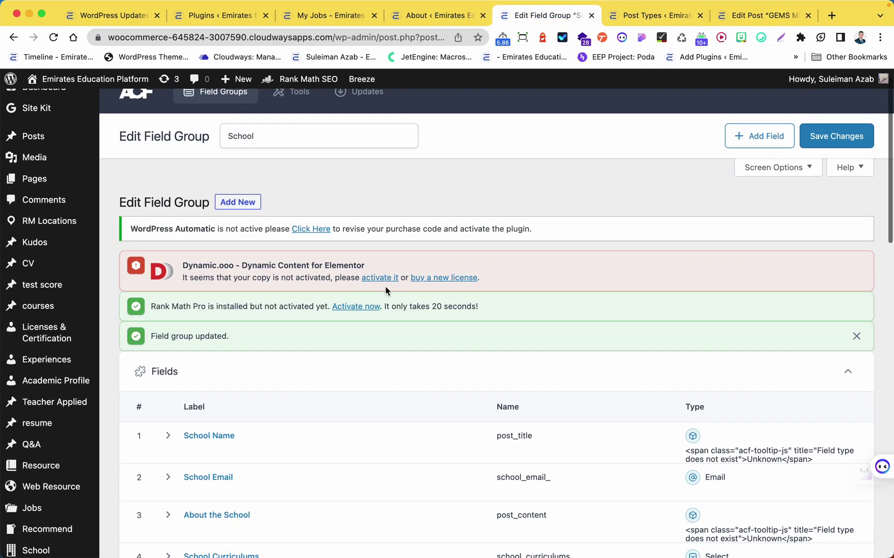
left_click(191, 251)
scroll(419, 324, "down", 4)
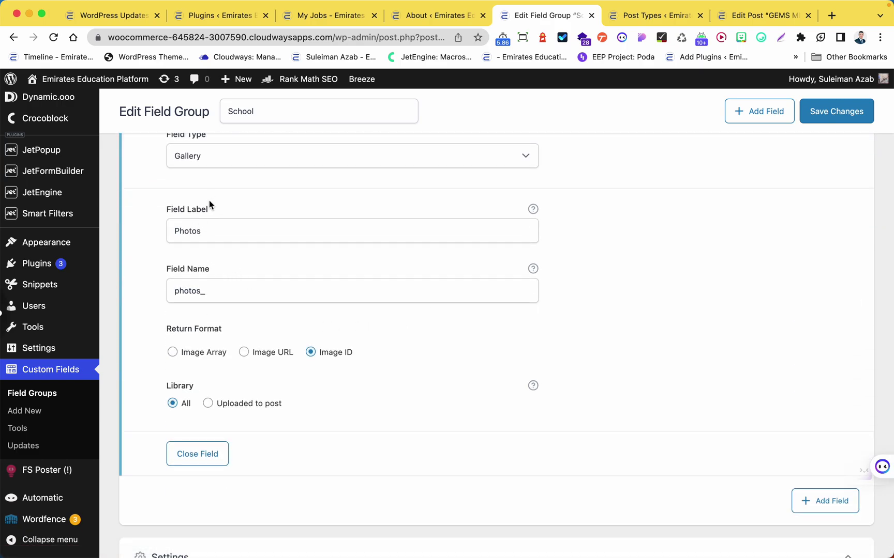
scroll(207, 201, "up", 2)
scroll(197, 207, "up", 2)
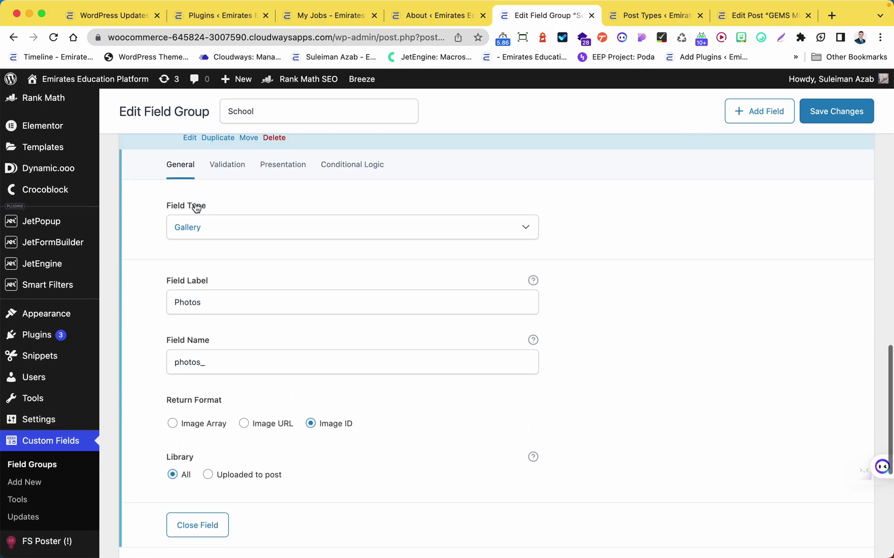
left_click_drag(230, 372, 168, 365)
mouse_move(219, 380)
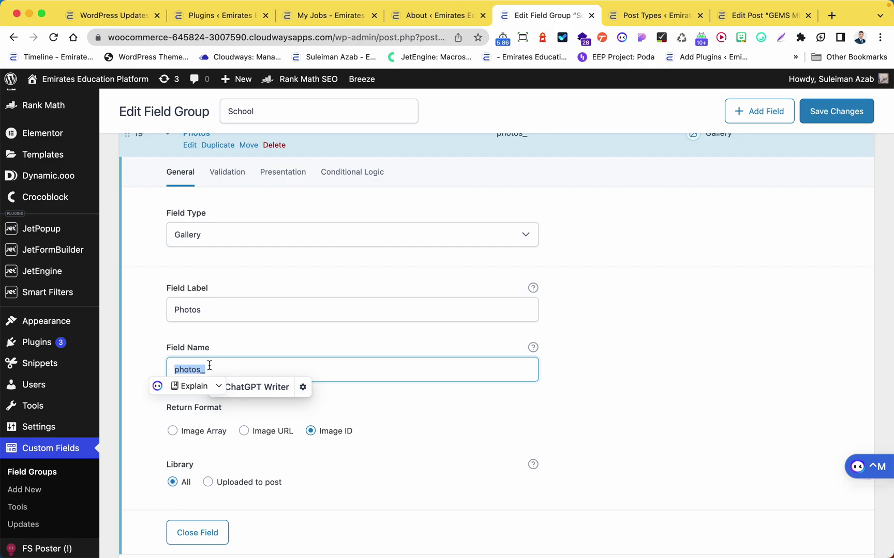
left_click(634, 18)
Add a new meta field to the School post type with Name/ID photos_
scroll(212, 213, "up", 2)
left_click(201, 199)
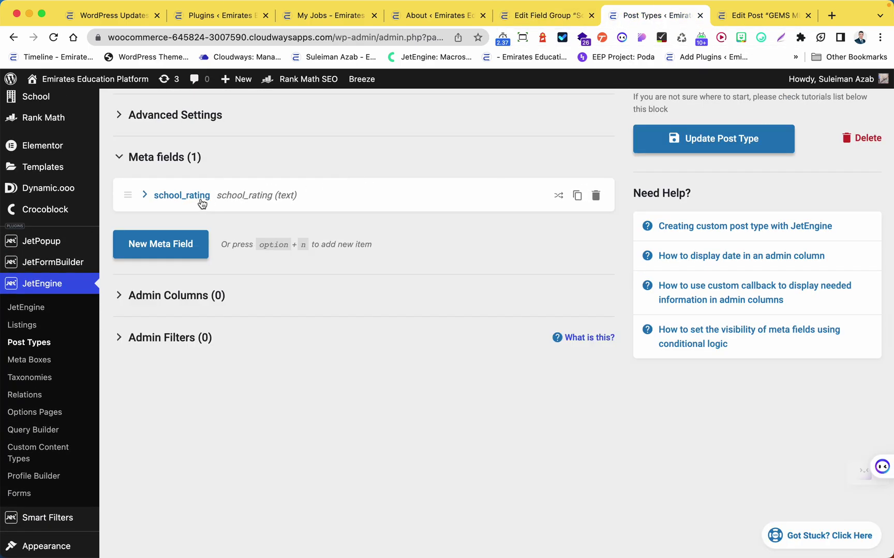
scroll(273, 195, "up", 10)
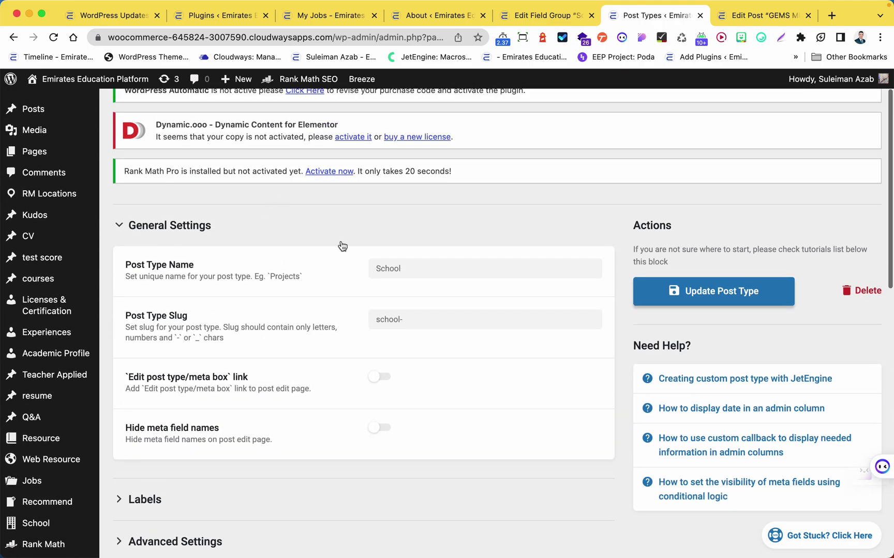
scroll(406, 326, "down", 7)
left_click(190, 305)
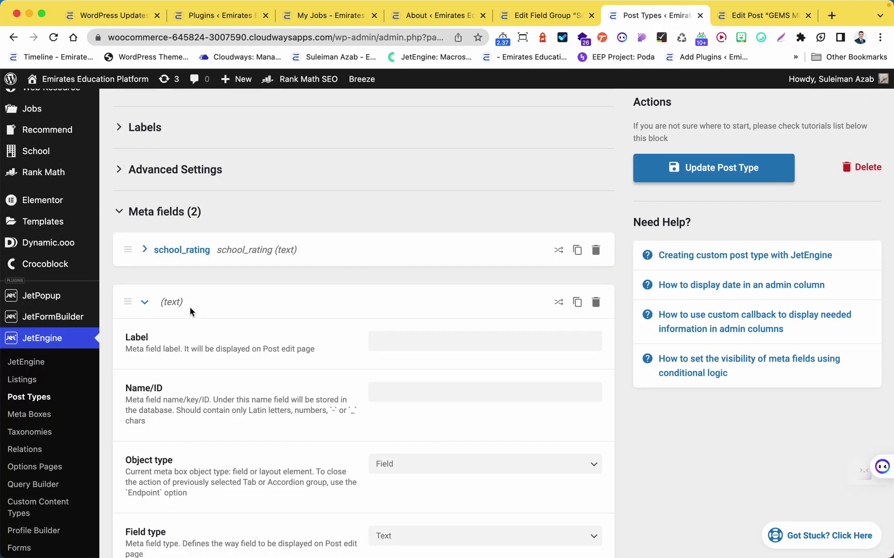
scroll(410, 372, "down", 1)
left_click(385, 361)
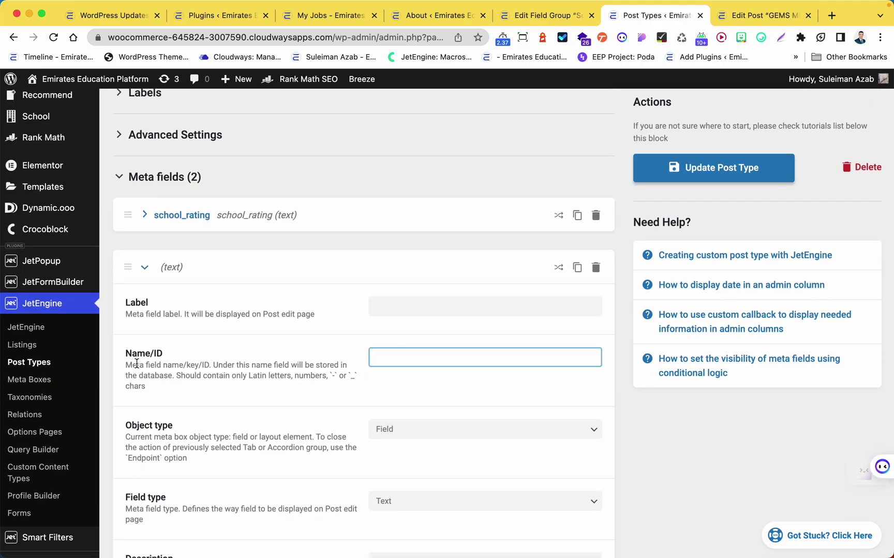
type("photos_")
left_click(418, 374)
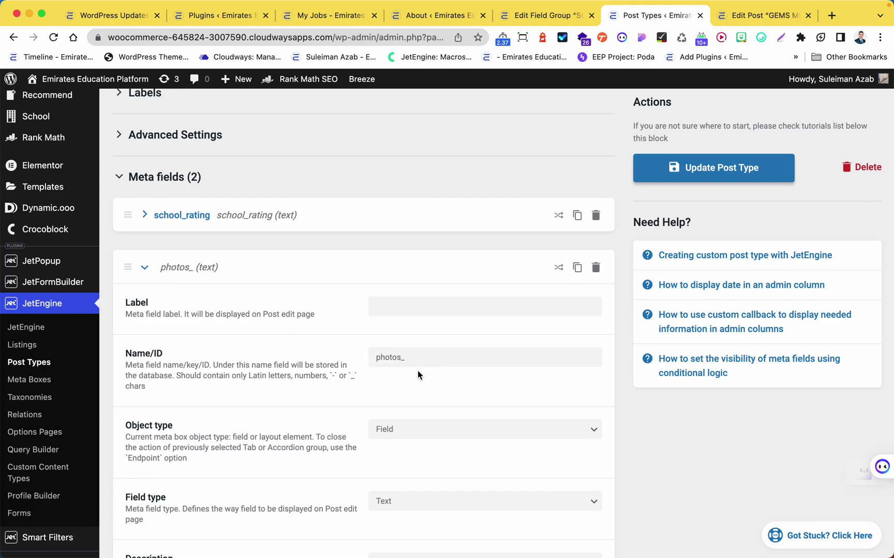
Give the new meta field the label 'Photos'
left_click(414, 308)
type("photos_")
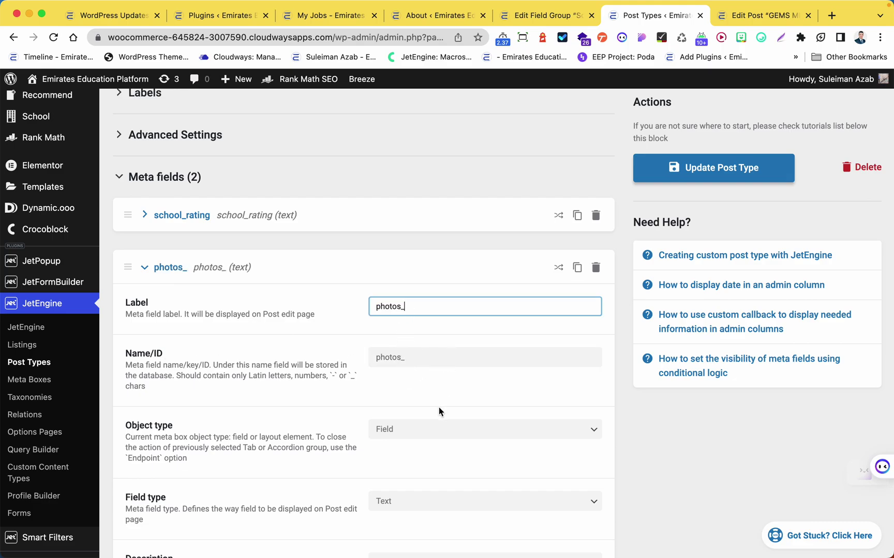
left_click(413, 307)
key("BackSpace")
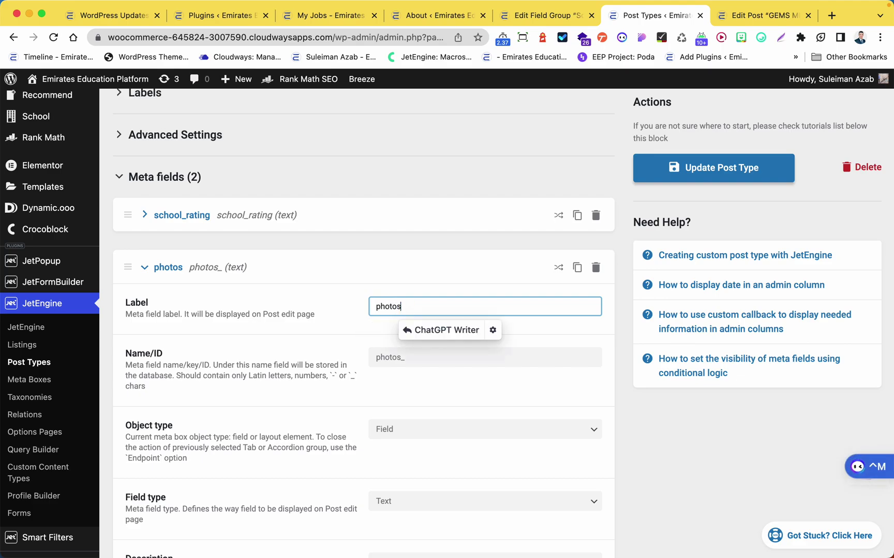
left_click(378, 308)
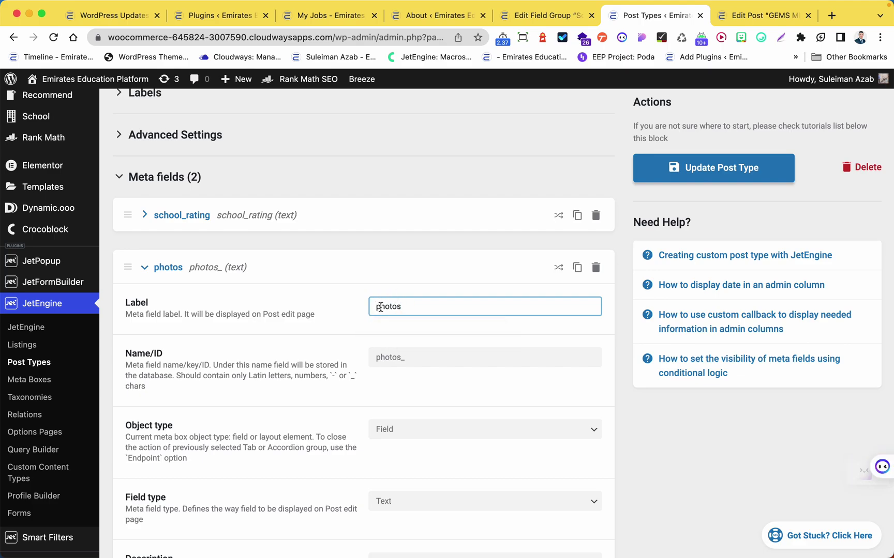
key("Delete")
type("p")
key("BackSpace")
type("P")
left_click(419, 325)
Set the Photos field type to Gallery, update the School post type, and reload the post
scroll(435, 407, "down", 5)
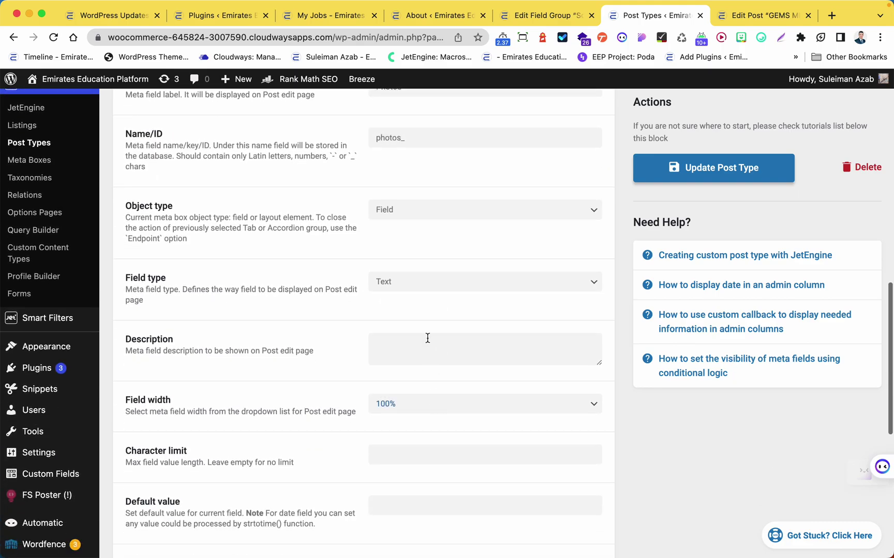
left_click(412, 284)
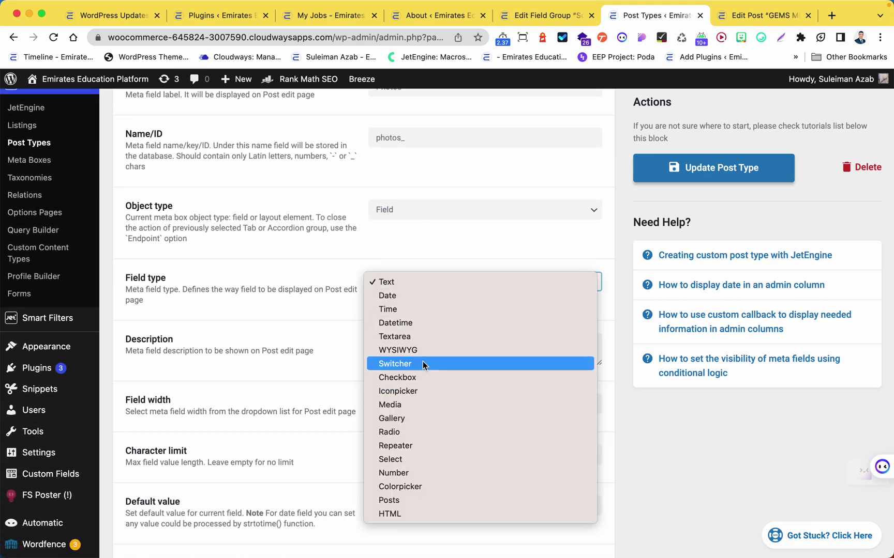
left_click(419, 419)
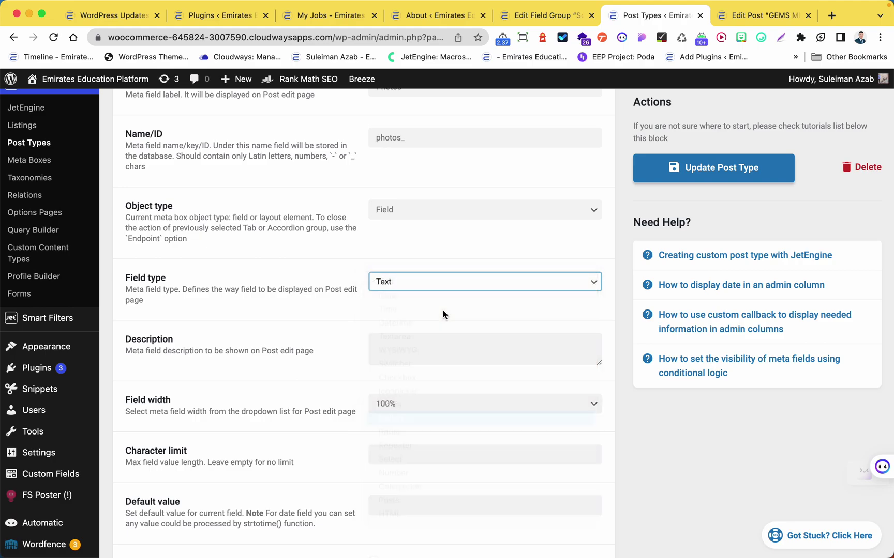
left_click(690, 176)
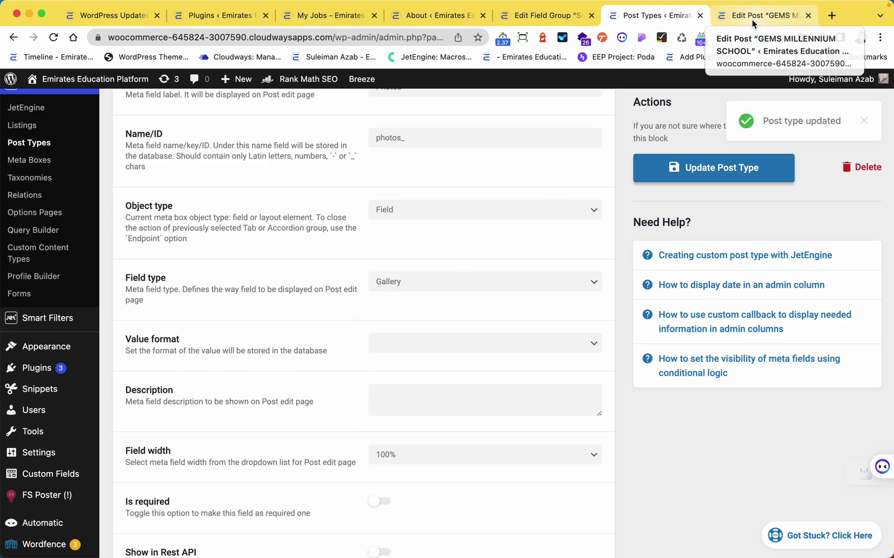
left_click(753, 18)
left_click(54, 37)
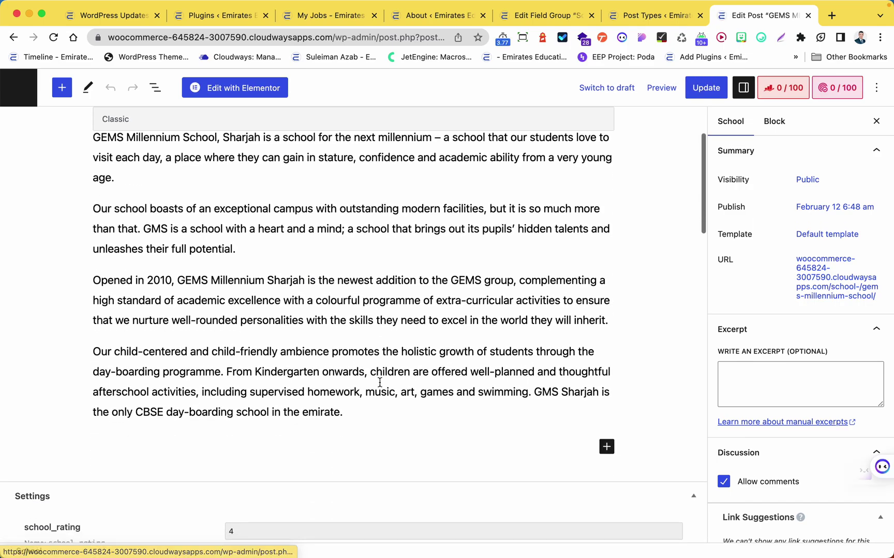
Confirm the post's new photos_ gallery field already shows its eight existing images
left_click(155, 88)
scroll(353, 314, "down", 10)
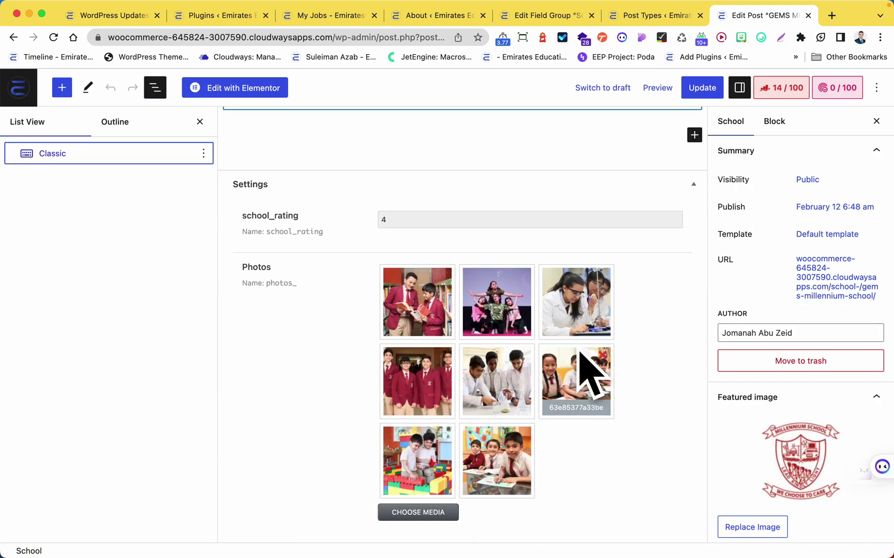
scroll(489, 351, "down", 3)
scroll(489, 348, "down", 20)
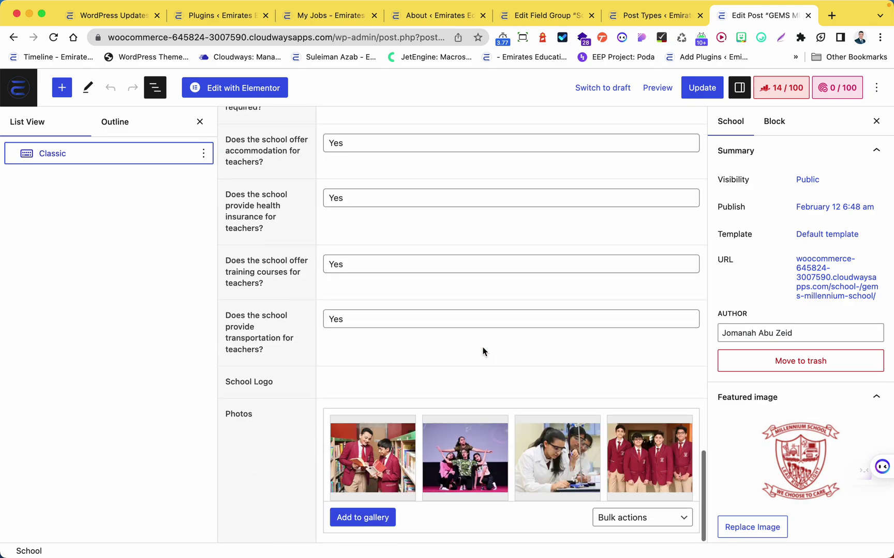
left_click(646, 15)
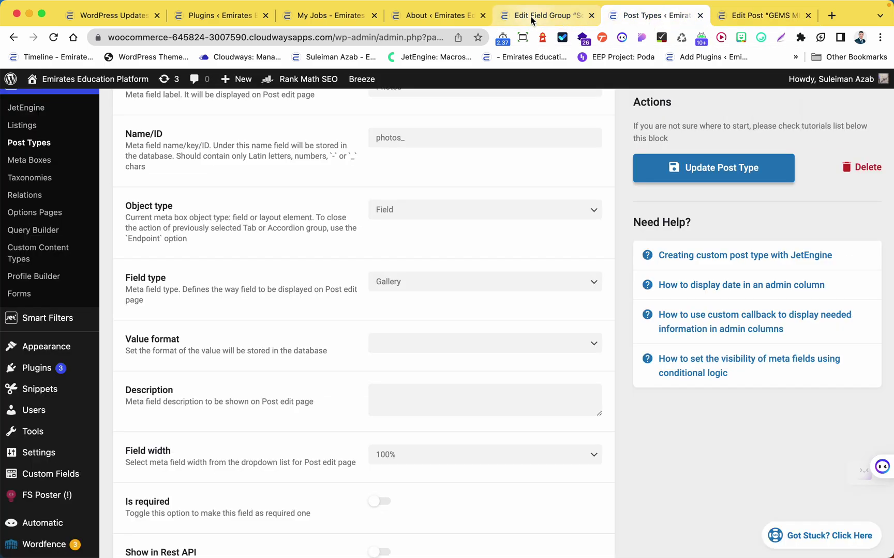
Delete the old Photos field from the ACF School field group and save the group
left_click(545, 15)
left_click(274, 144)
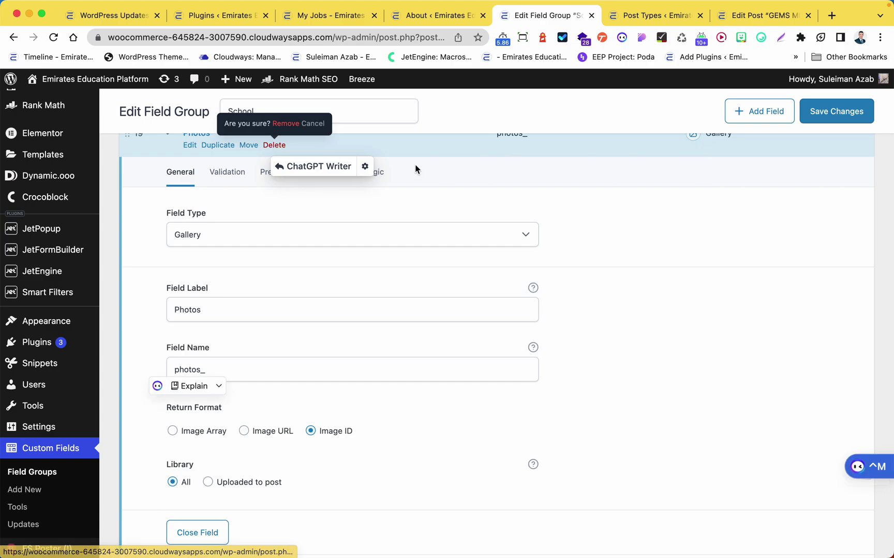
left_click(285, 130)
left_click(830, 111)
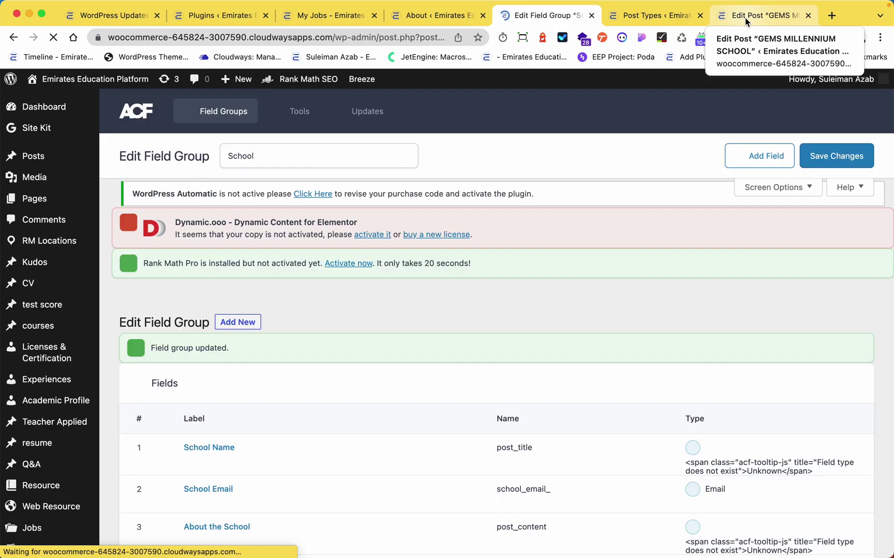
left_click(744, 18)
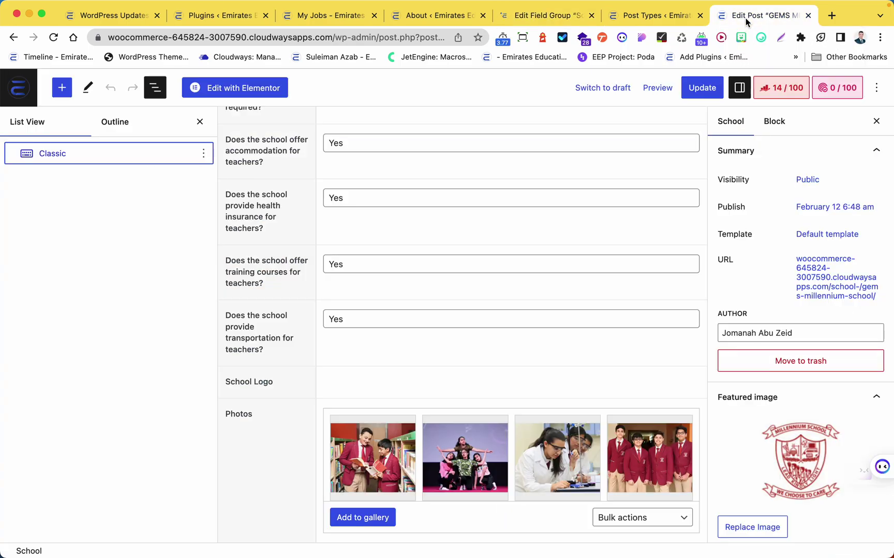
Reload the school post, confirm its images remain in the photos_ gallery, then revisit School meta fields
left_click(54, 38)
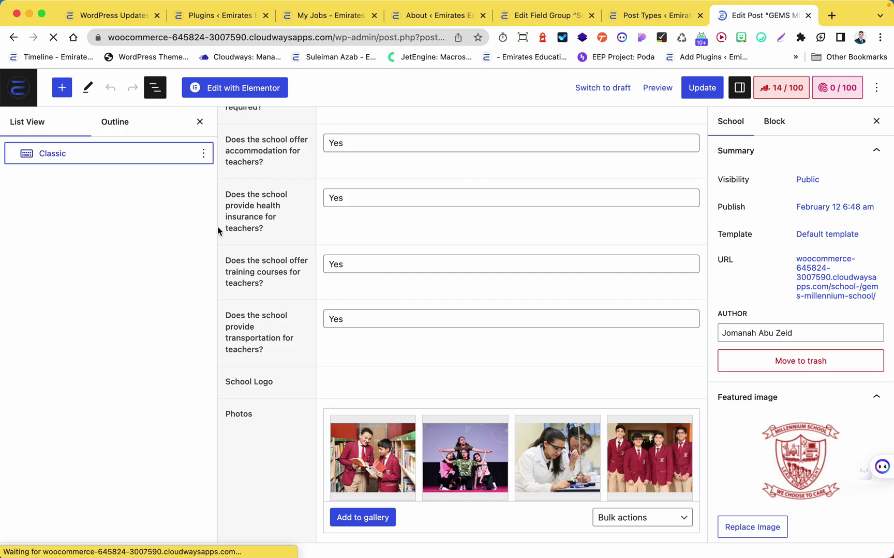
scroll(453, 282, "down", 3)
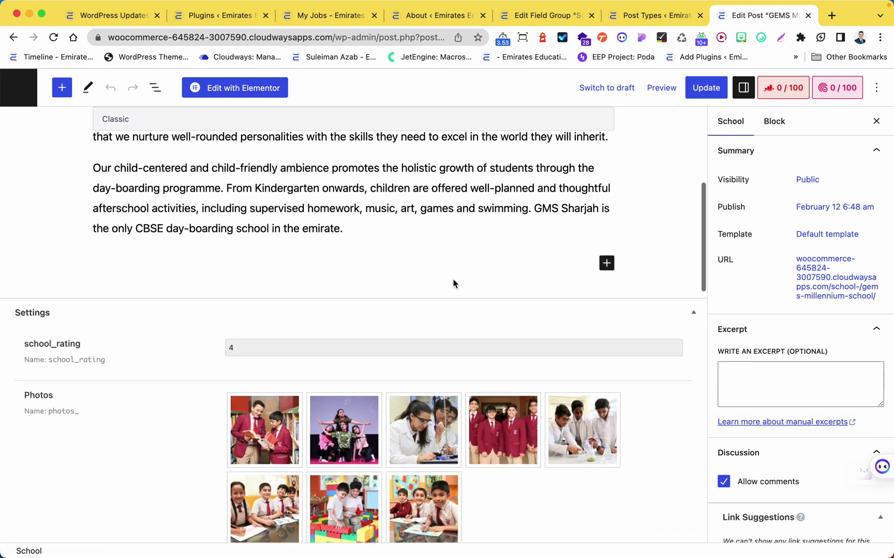
scroll(455, 283, "down", 3)
scroll(340, 330, "down", 10)
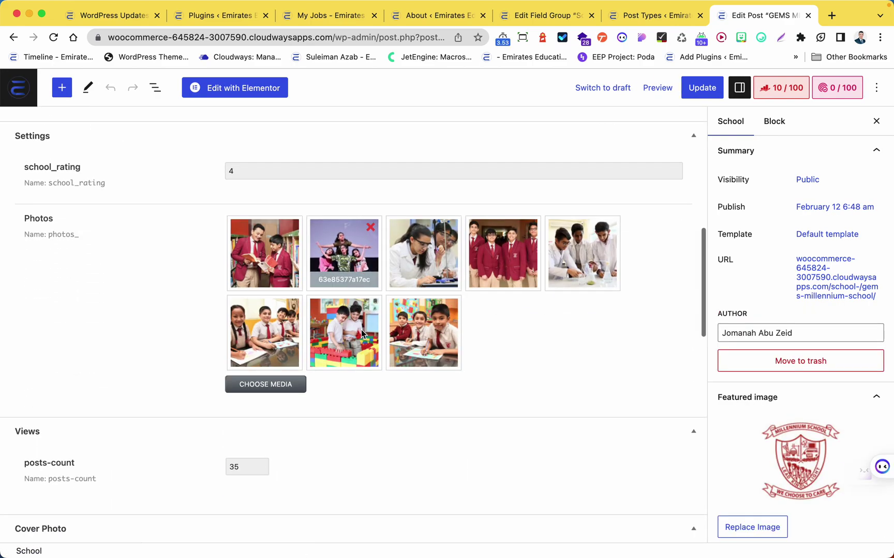
scroll(224, 465, "down", 6)
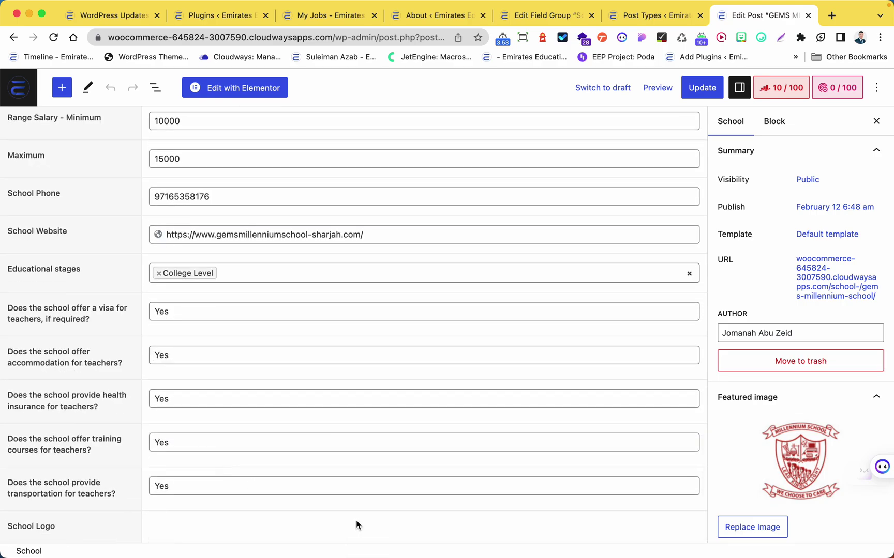
scroll(310, 465, "up", 1)
left_click(654, 16)
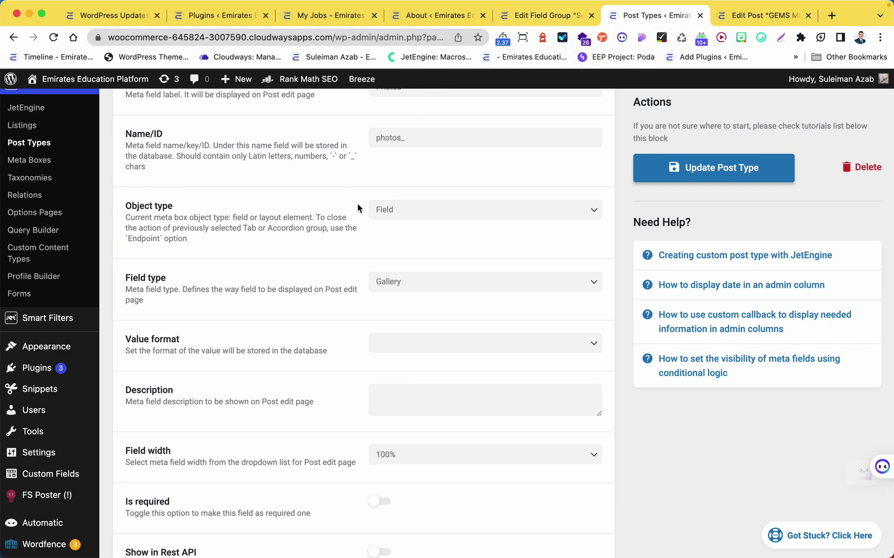
scroll(361, 201, "up", 5)
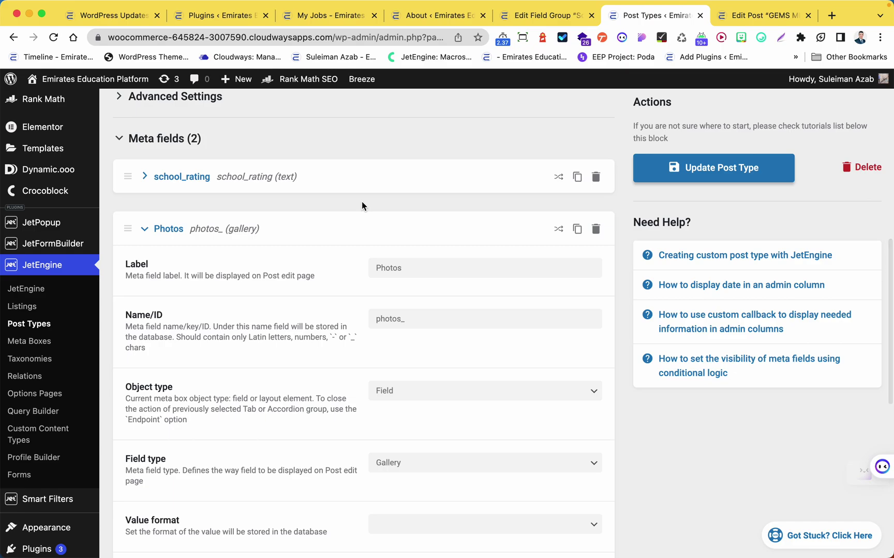